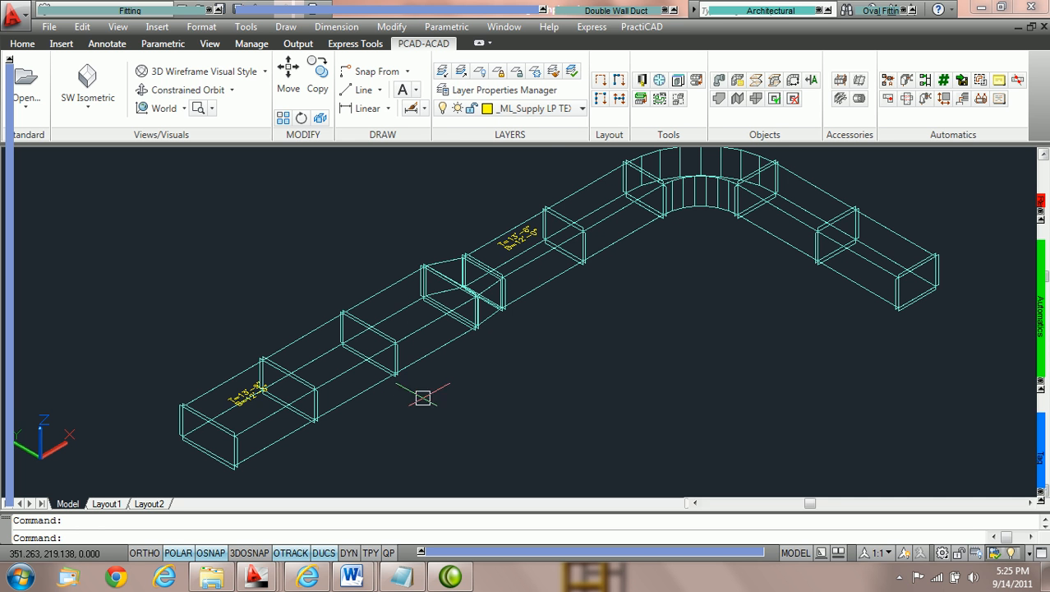
- Set the inlet width of the second straight duct from the open lower end to 44
scroll(386, 398, "up", 3)
middle_click_drag(483, 377, 538, 353)
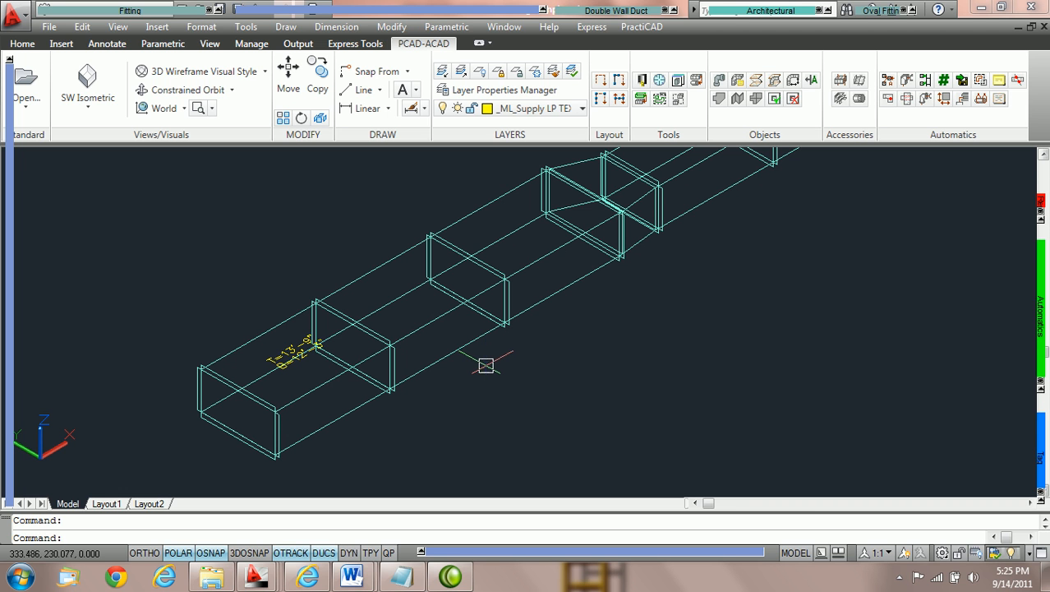
left_click(480, 340)
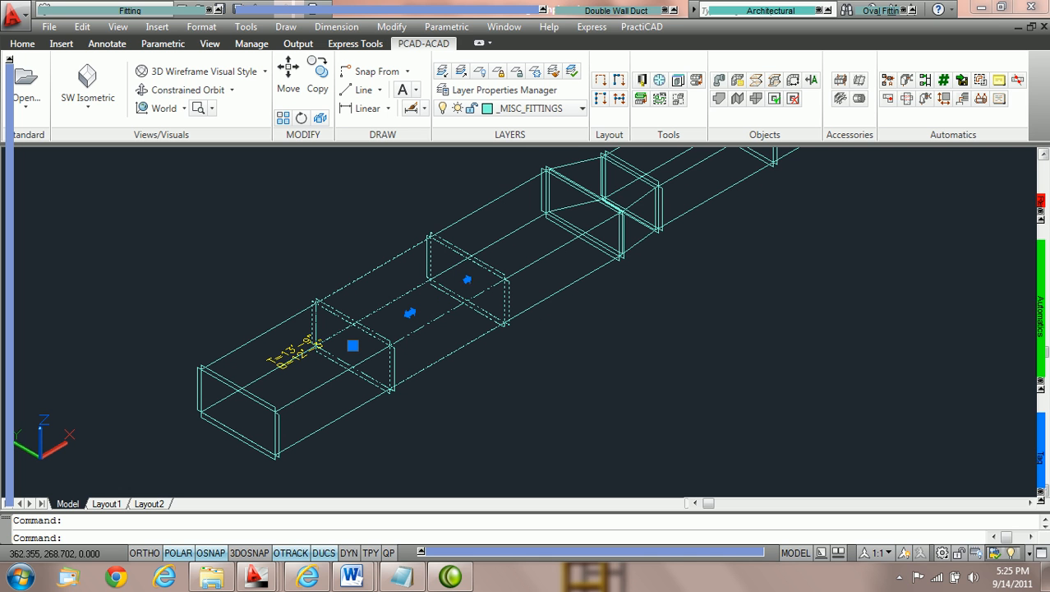
double_click(473, 340)
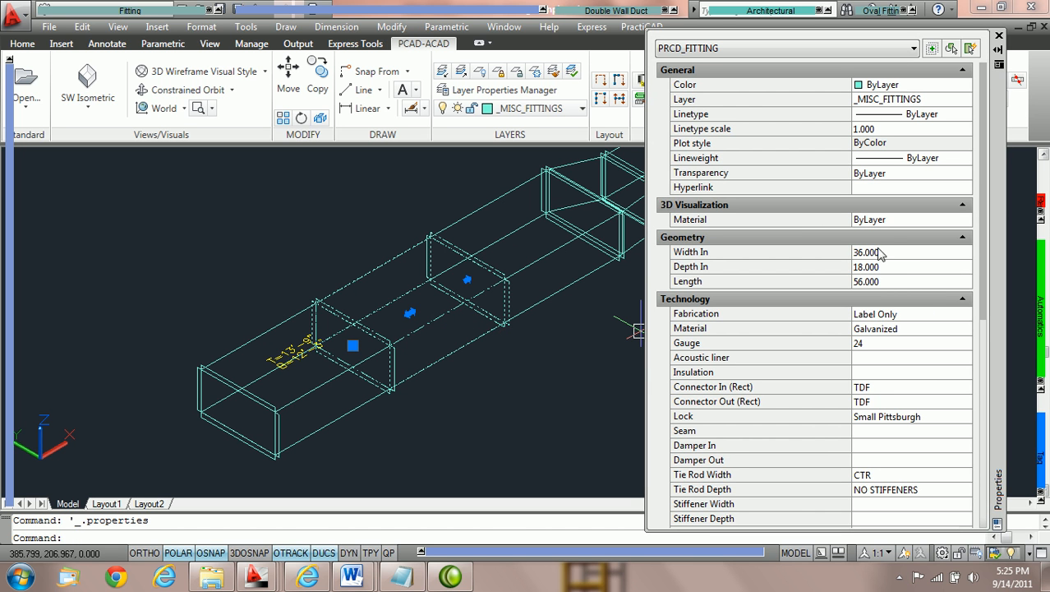
left_click(897, 251)
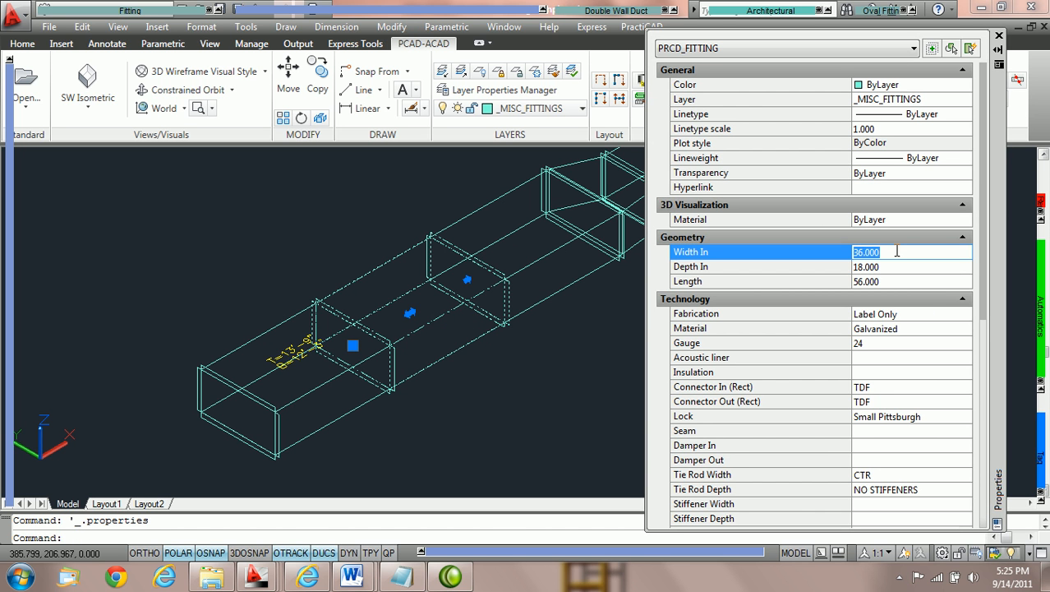
type("44")
key("Tab")
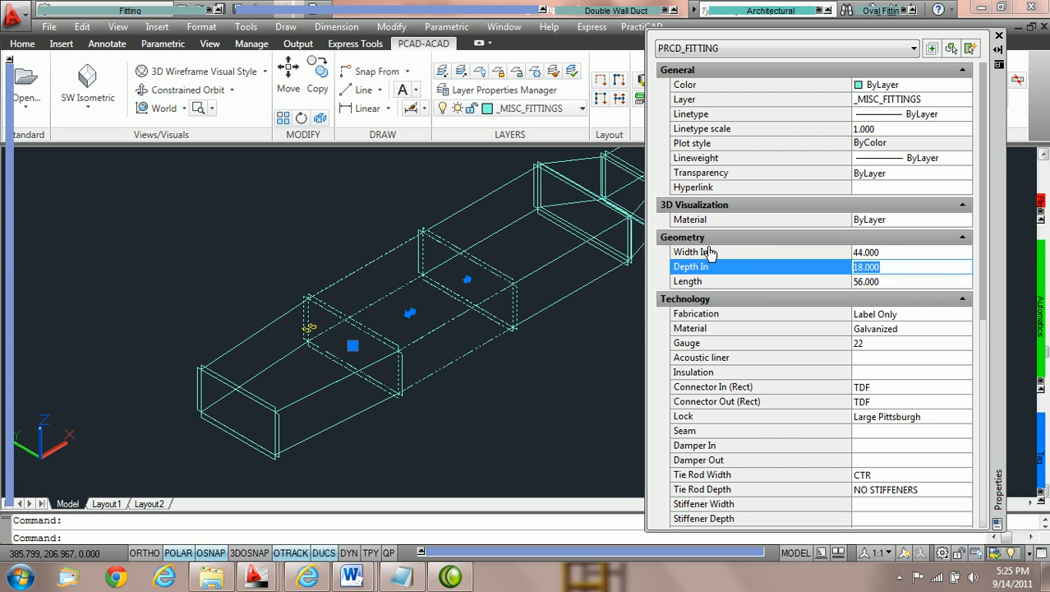
- Examine the properties of the neighbouring duct and of the end piece on the other side of the resized duct
middle_click_drag(563, 320, 472, 335)
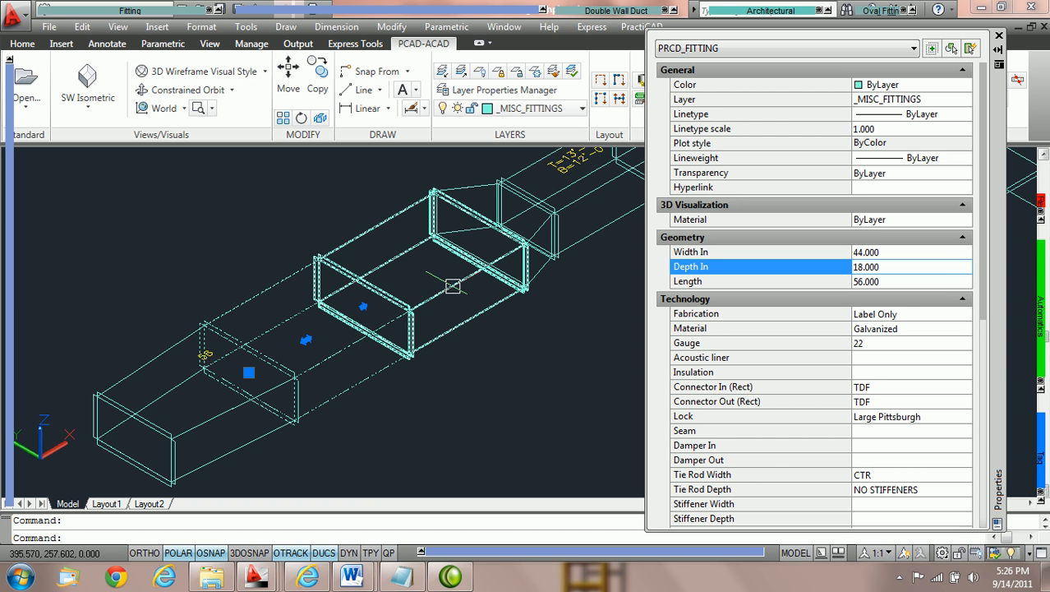
left_click(454, 287)
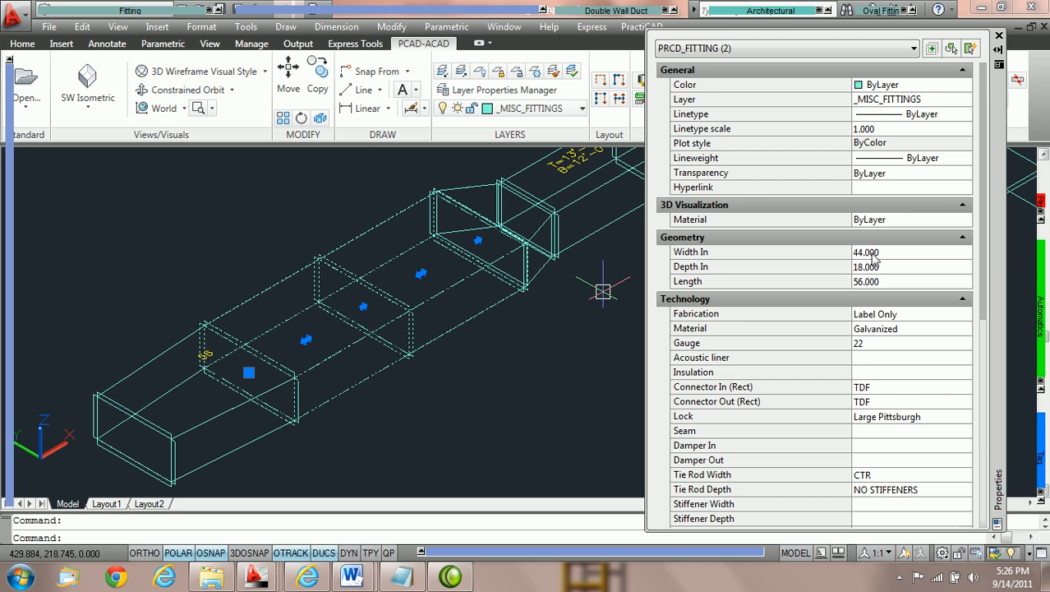
key("Escape")
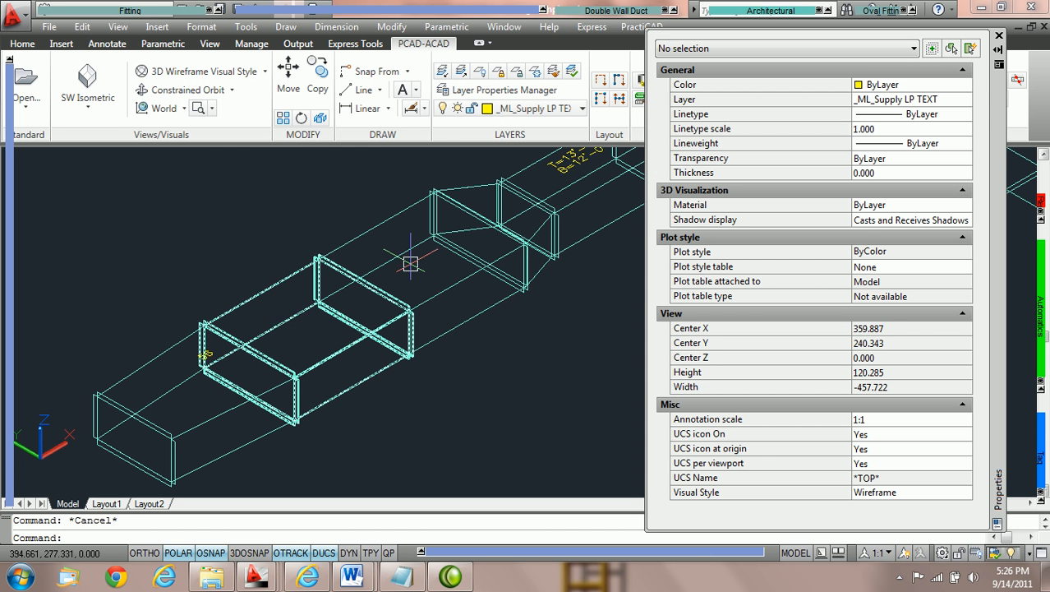
middle_click_drag(321, 319, 472, 246)
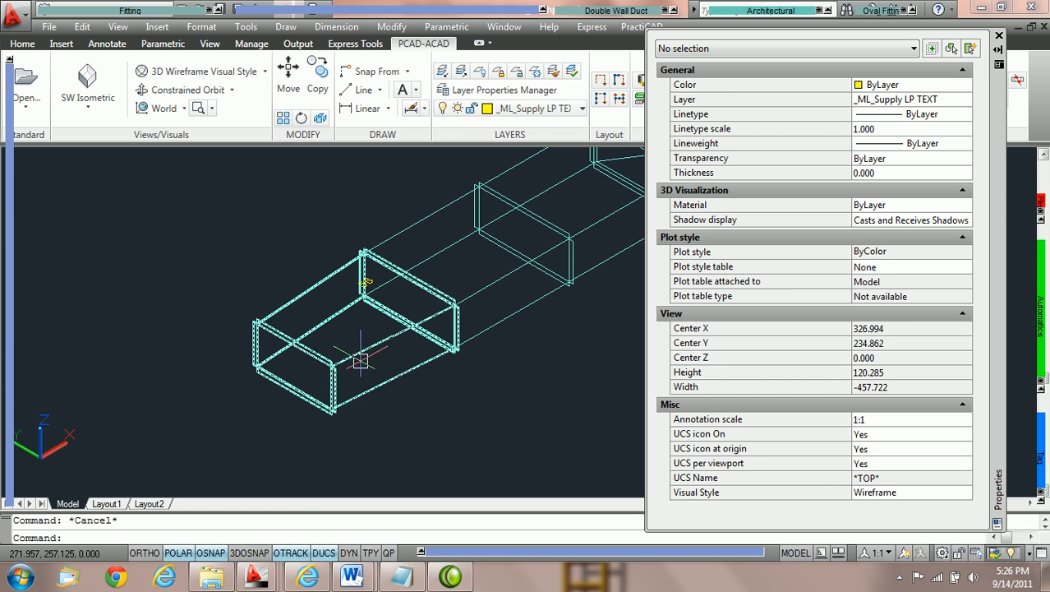
middle_click_drag(374, 348, 271, 362)
left_click(271, 360)
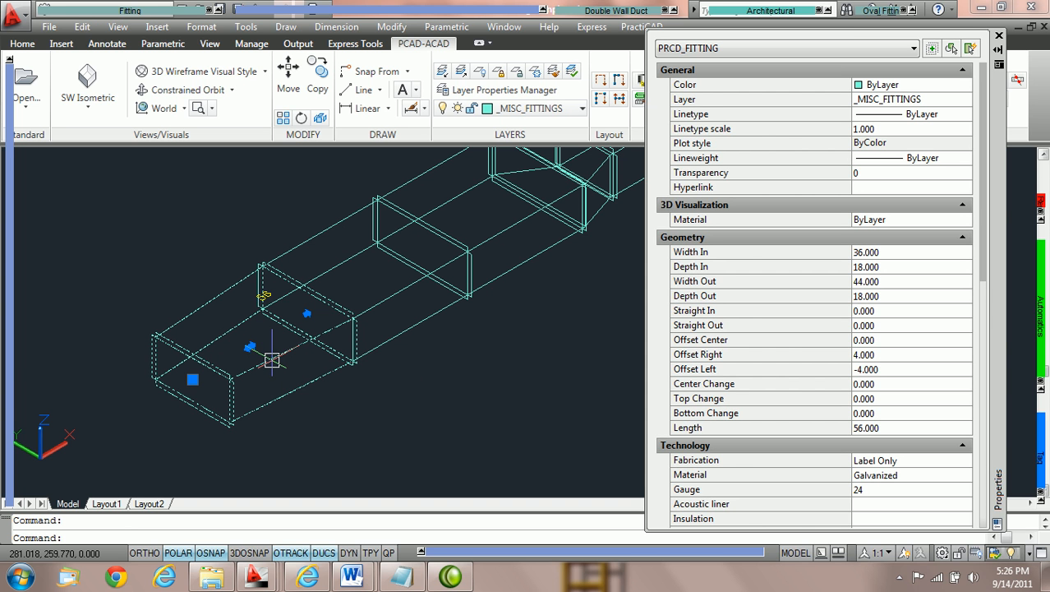
scroll(894, 426, "down", 7)
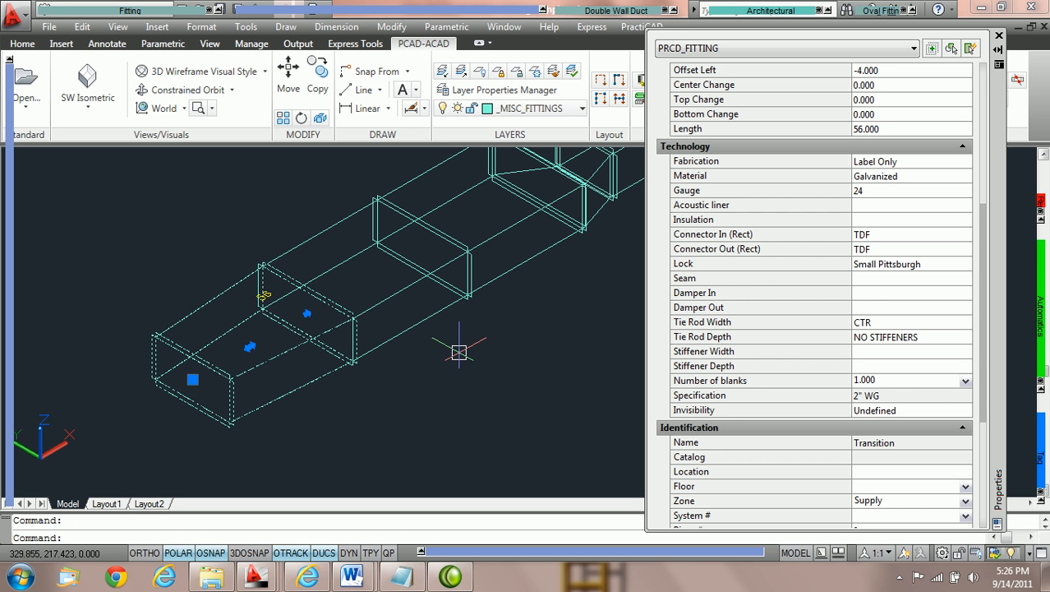
- Undo the duct width change across the run
key("Escape")
key("ctrl+z")
key("ctrl+z")
middle_click_drag(514, 339, 414, 342)
- Try an inlet width of 44 on the second straight duct with its far end as reference, and undo it
mouse_move(4, 156)
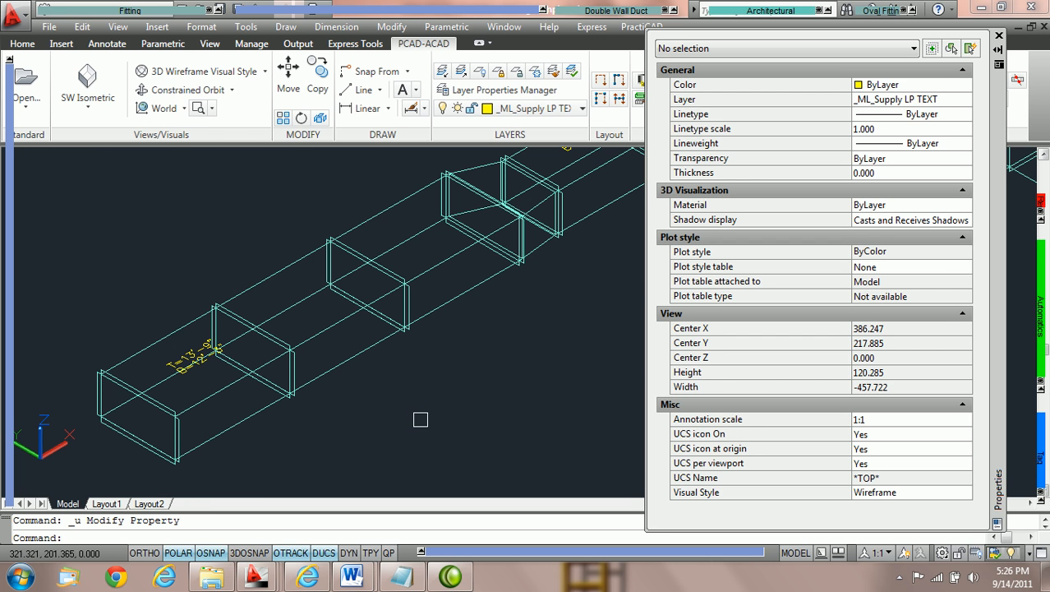
left_click(355, 351)
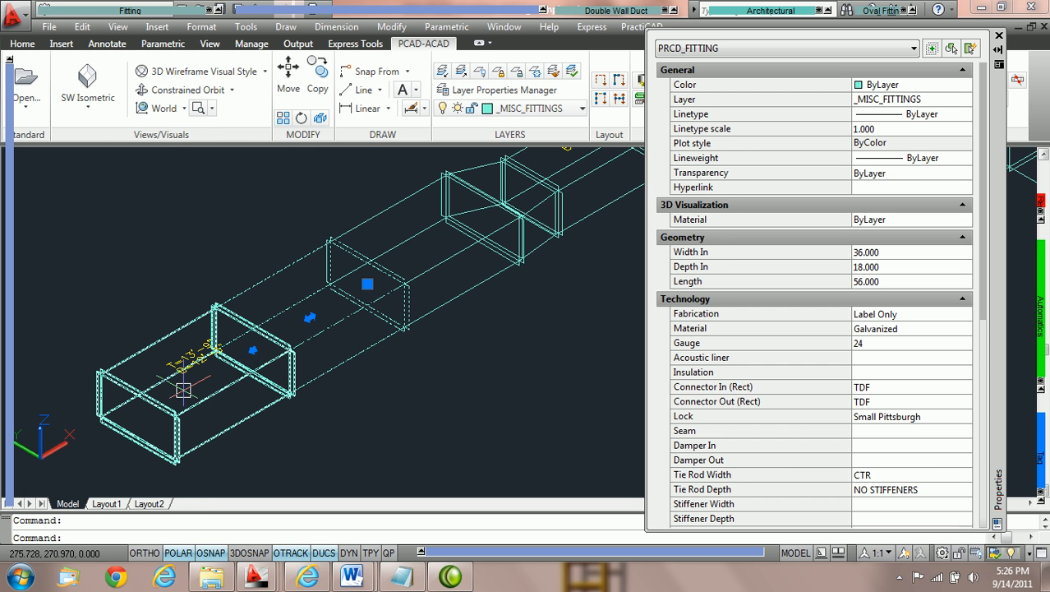
left_click(903, 252)
type("44")
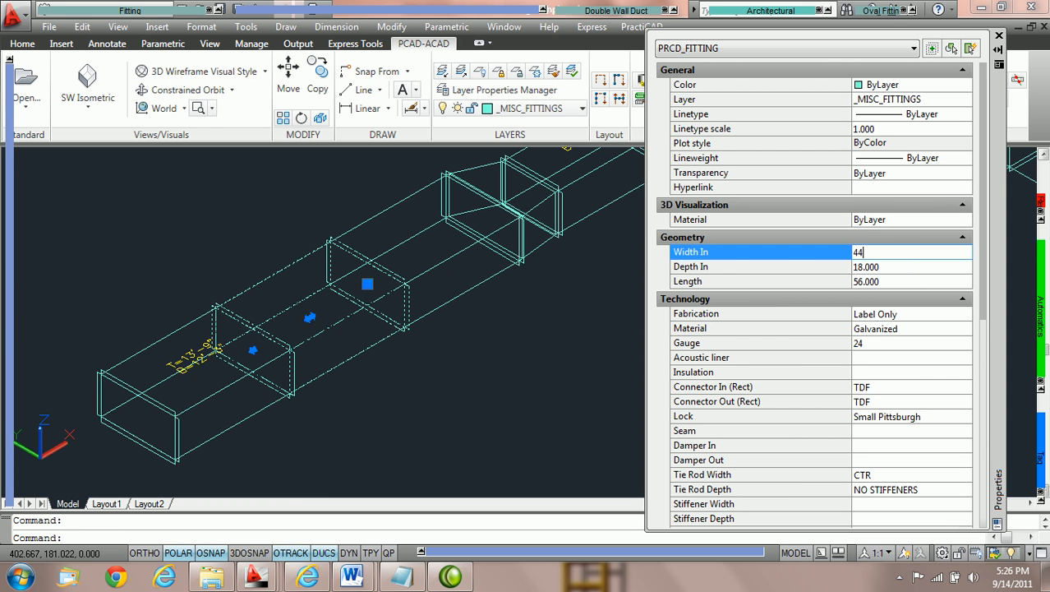
key("Tab")
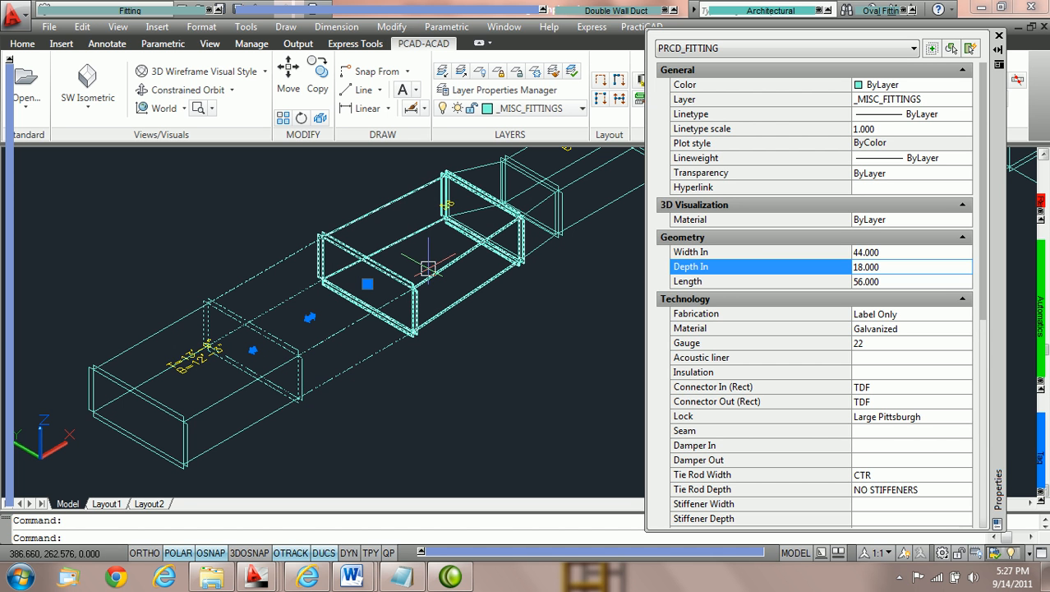
key("Escape")
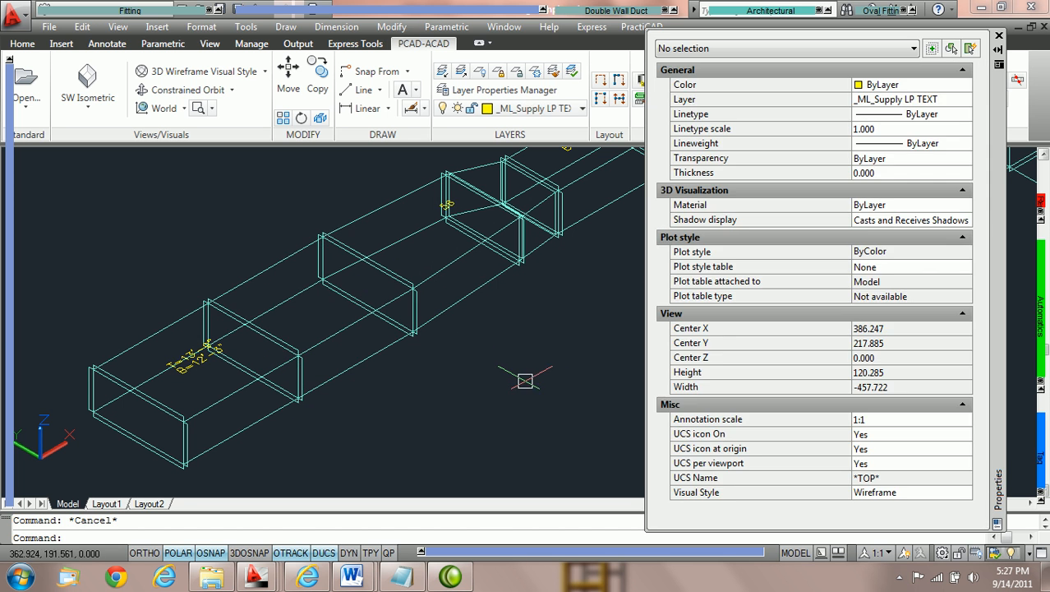
key("ctrl+z")
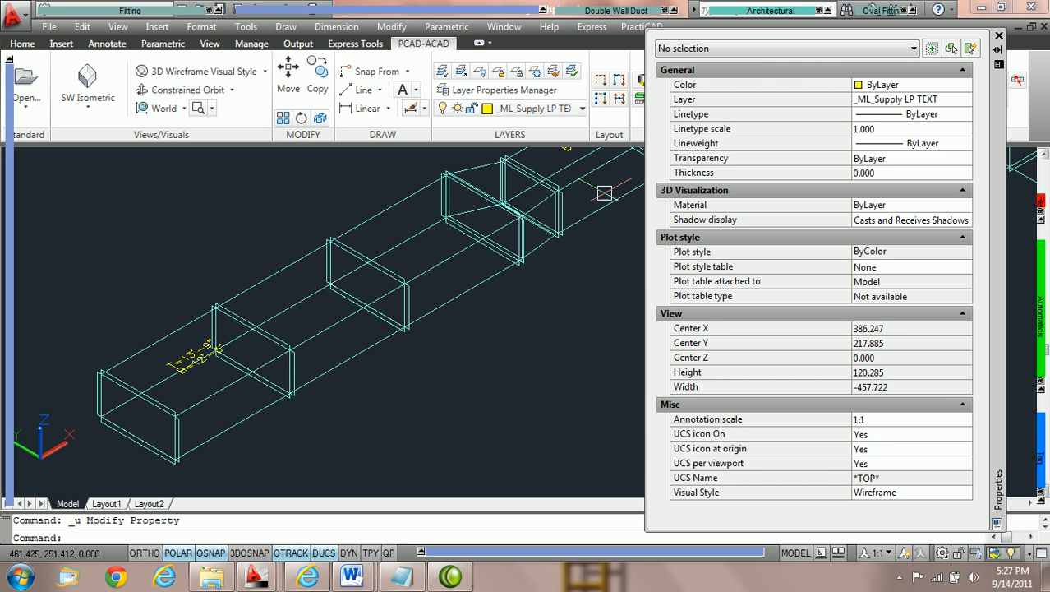
- Disable Change Duct to Transition in the Ductwork library's Ductline Editing options and save the library settings
left_click(998, 37)
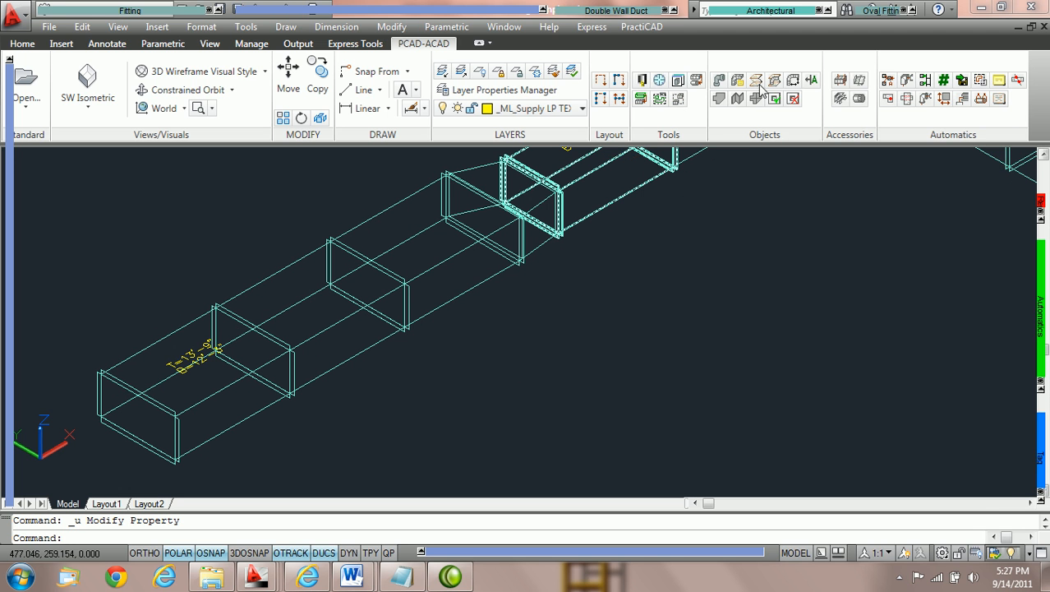
left_click(641, 79)
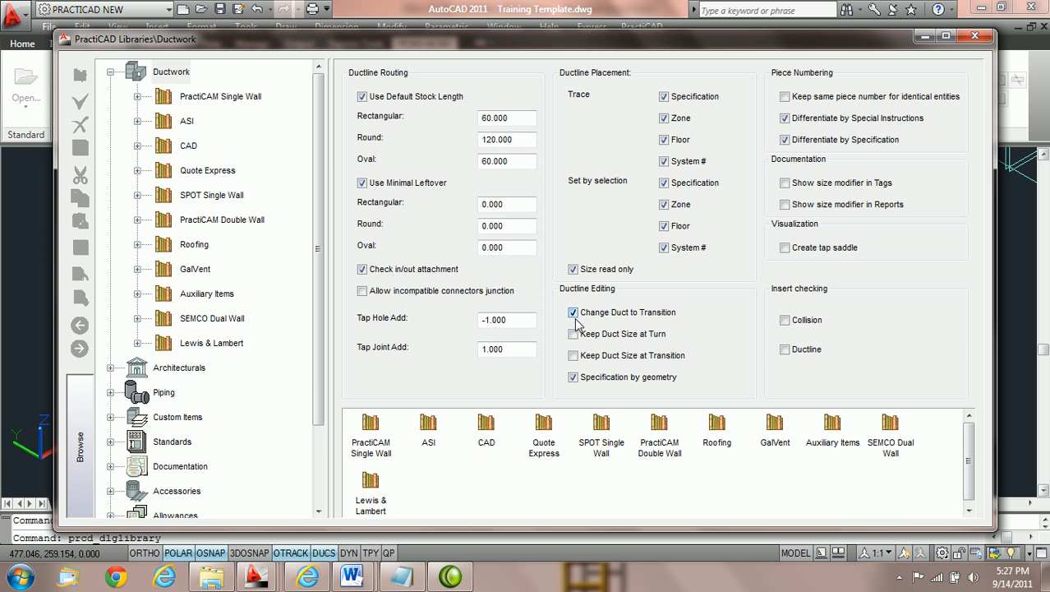
left_click(574, 313)
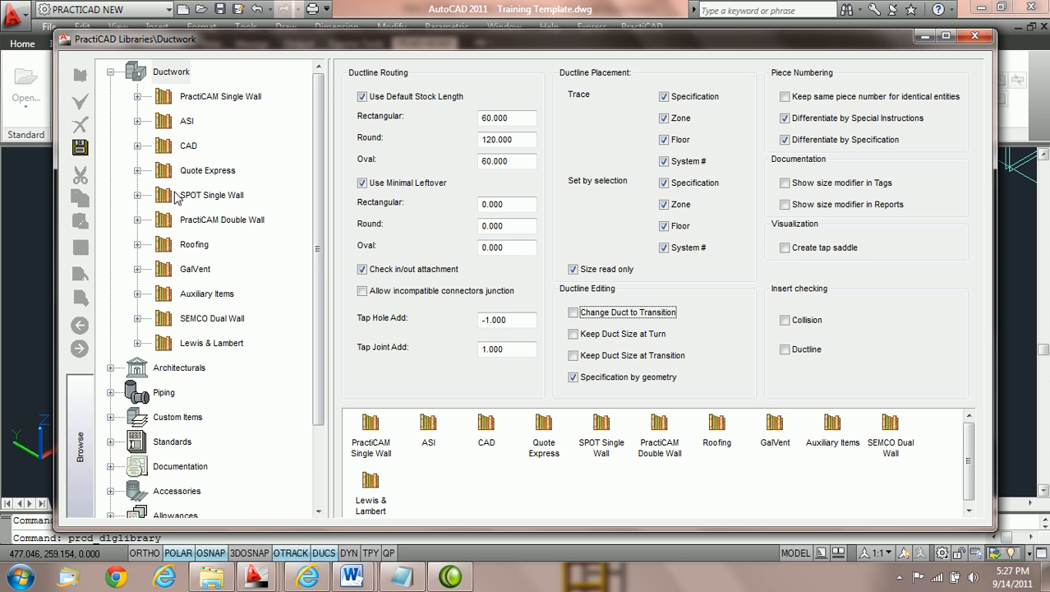
left_click(80, 148)
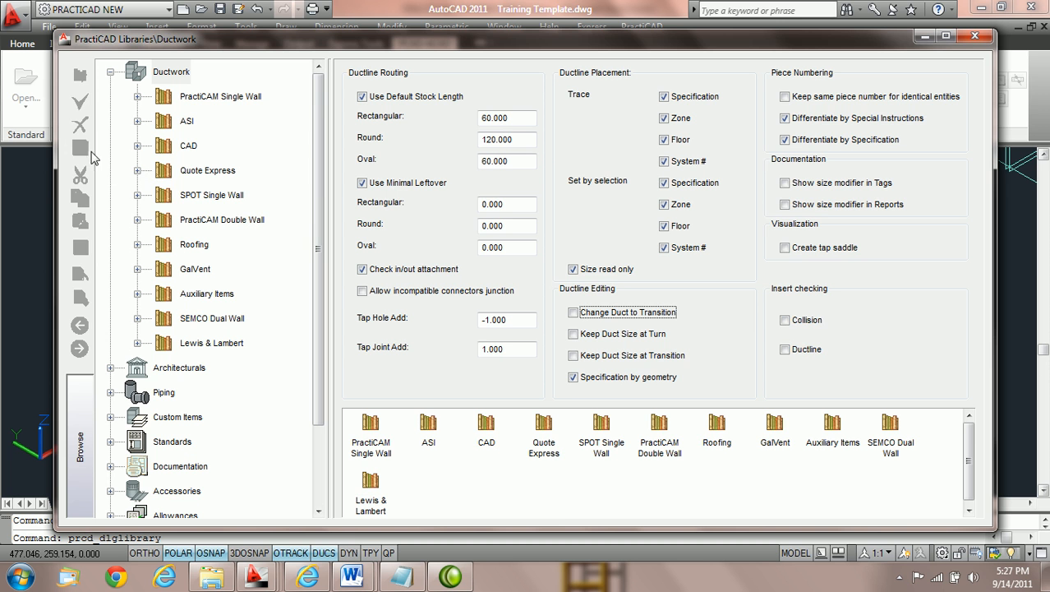
left_click(975, 37)
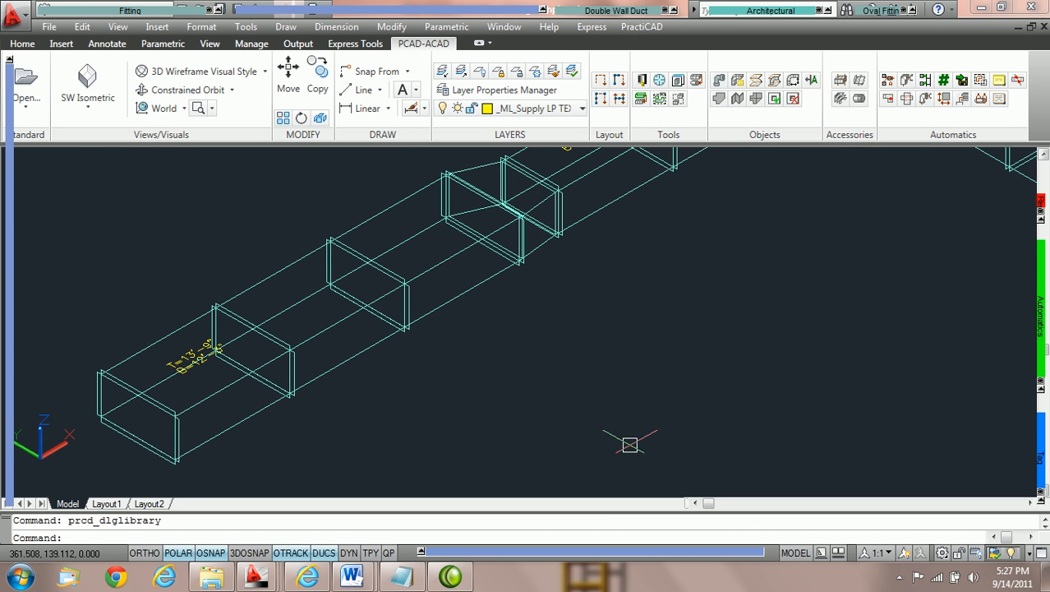
- Cycle the fitting's reference end setting and set the inlet width of the second straight duct to 44
mouse_move(8, 157)
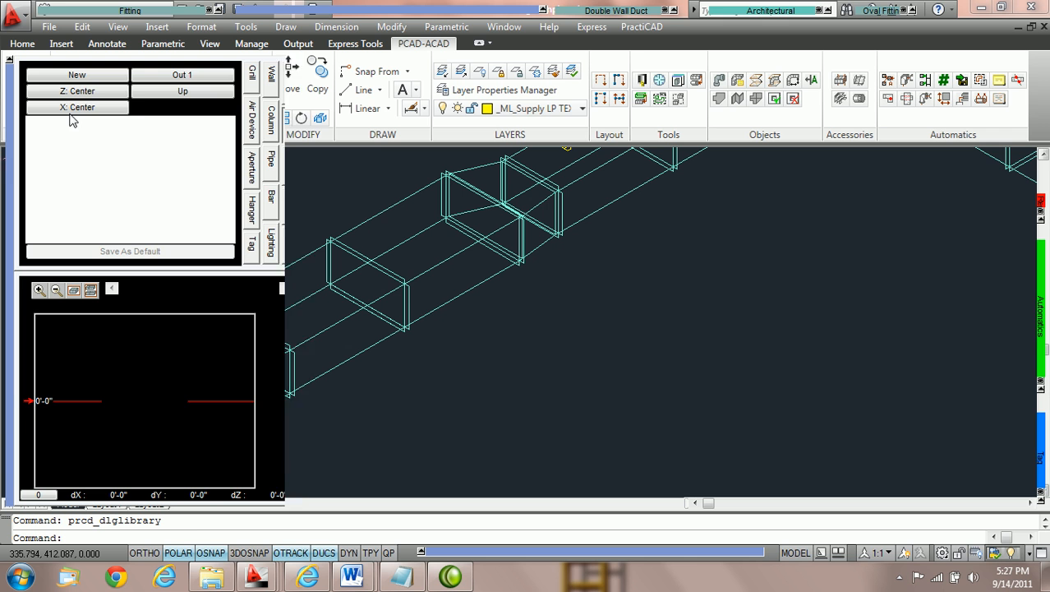
left_click(167, 78)
left_click(167, 78)
left_click(168, 78)
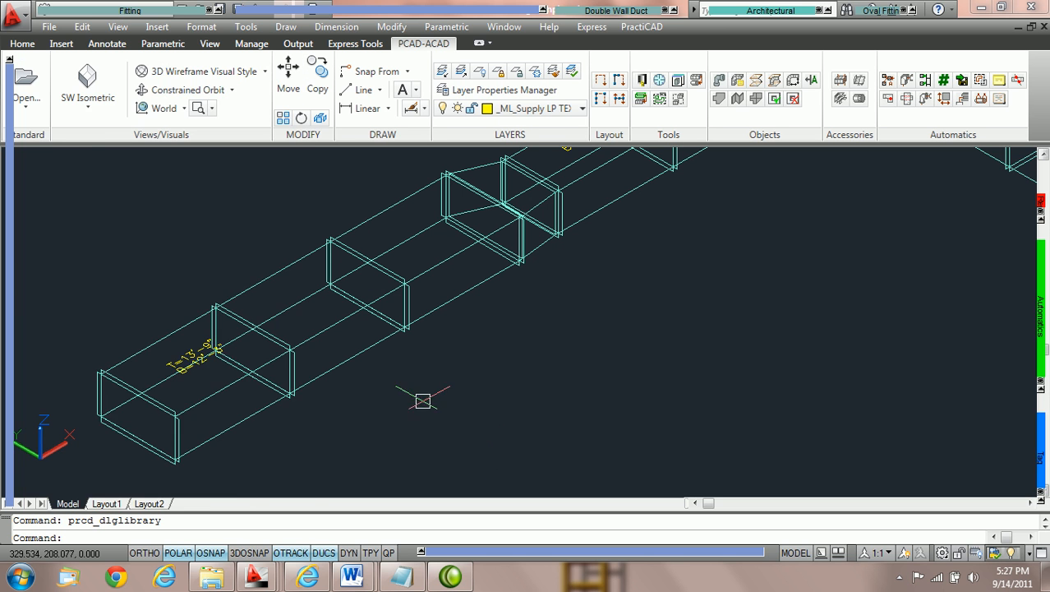
scroll(511, 370, "up", 3)
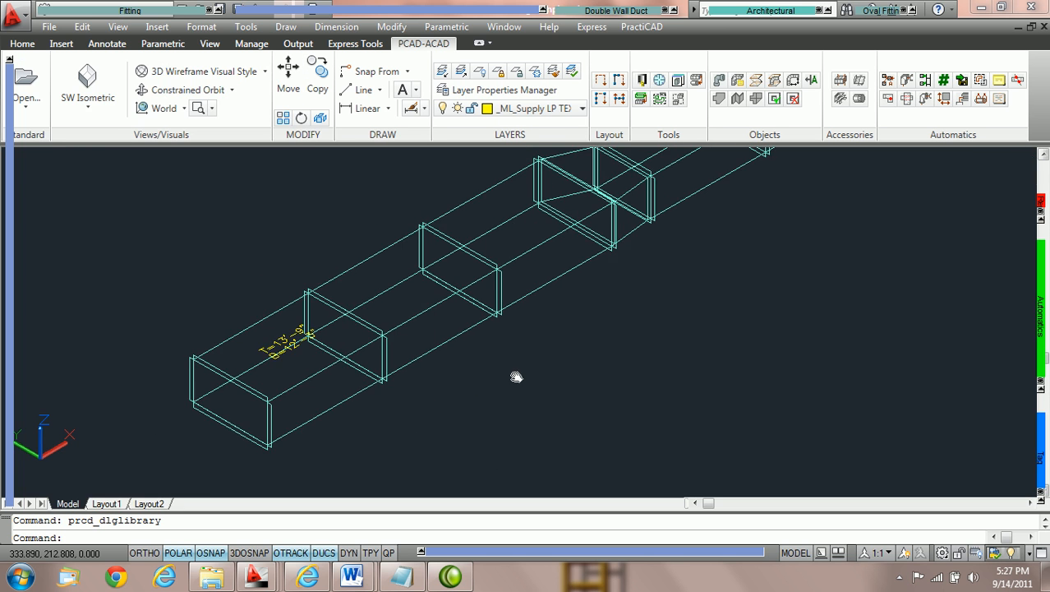
left_click(453, 334)
right_click(459, 341)
left_click(502, 533)
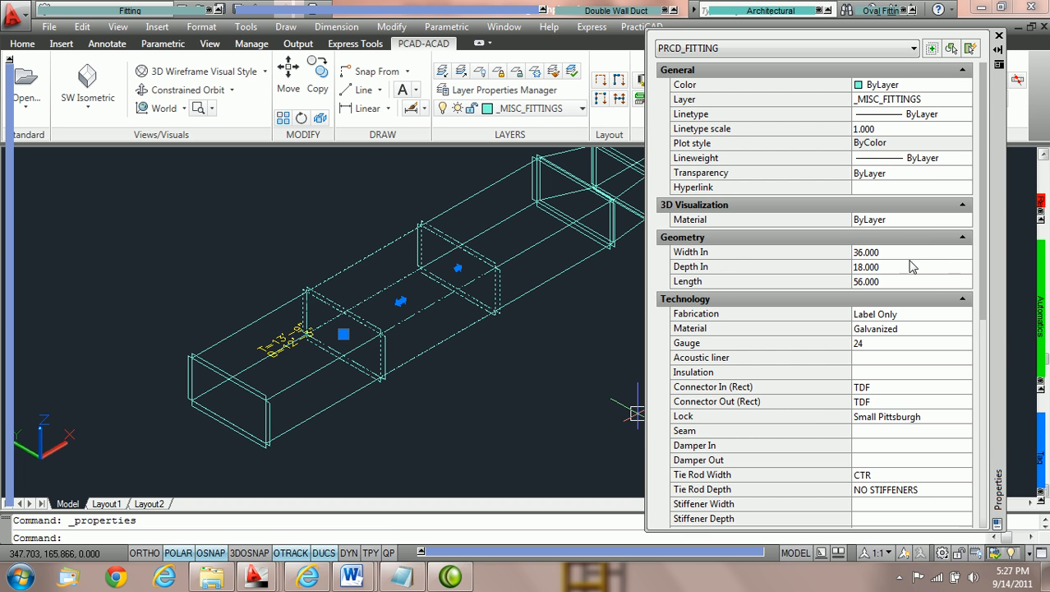
left_click(907, 254)
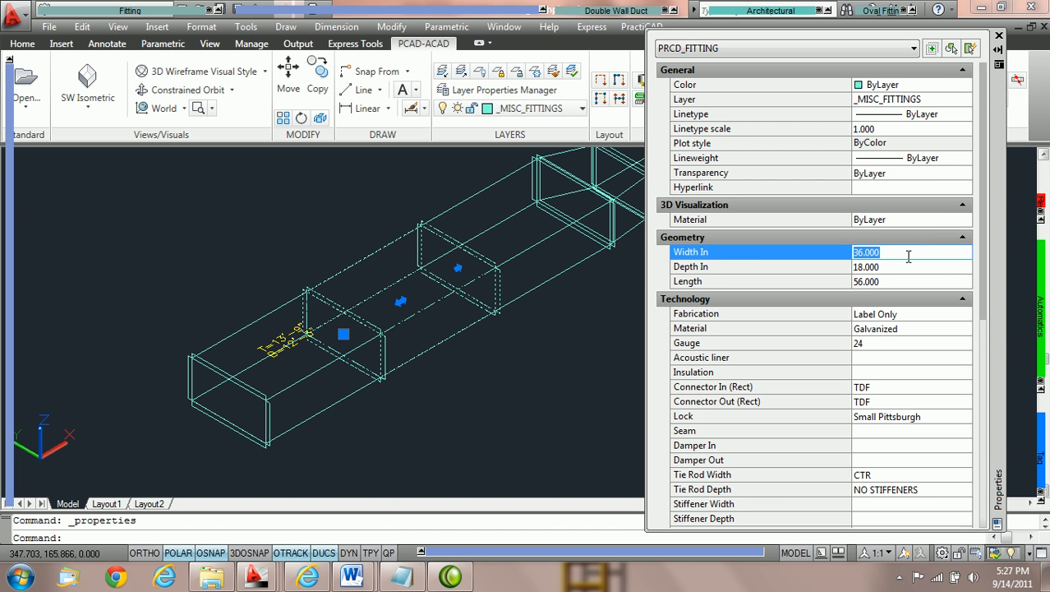
type("44")
left_click(908, 265)
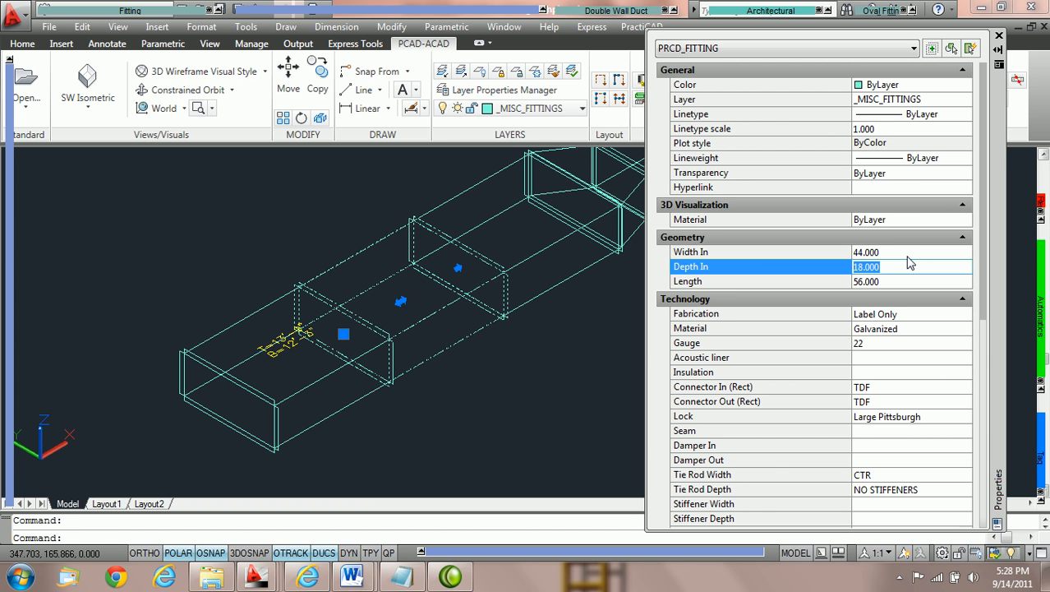
- Examine the straight ducts on both sides of the resized piece and the adjoining transition
middle_click_drag(574, 301, 495, 315)
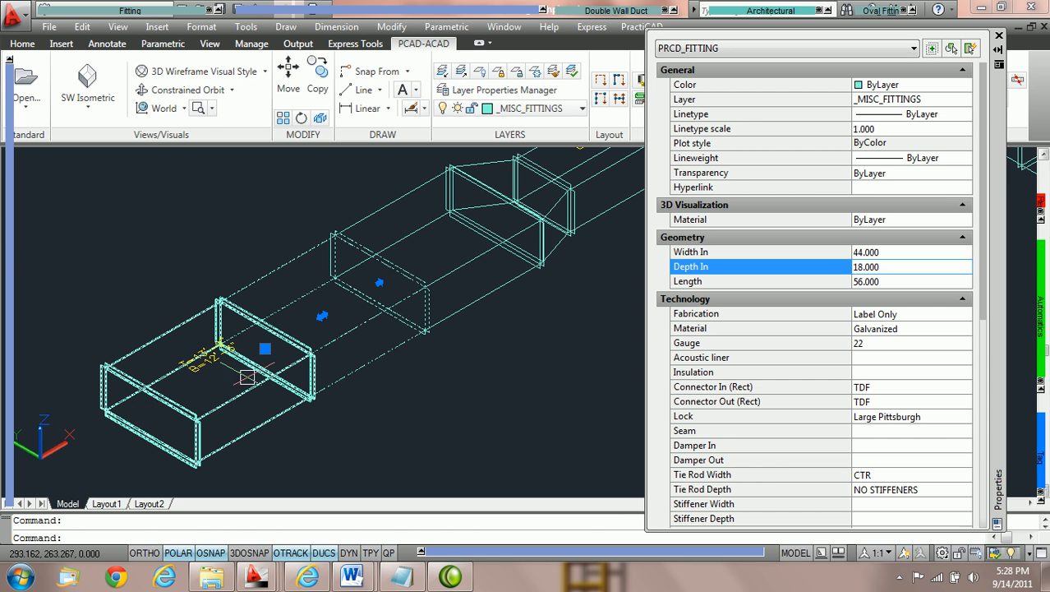
scroll(439, 312, "down", 2)
scroll(440, 312, "up", 2)
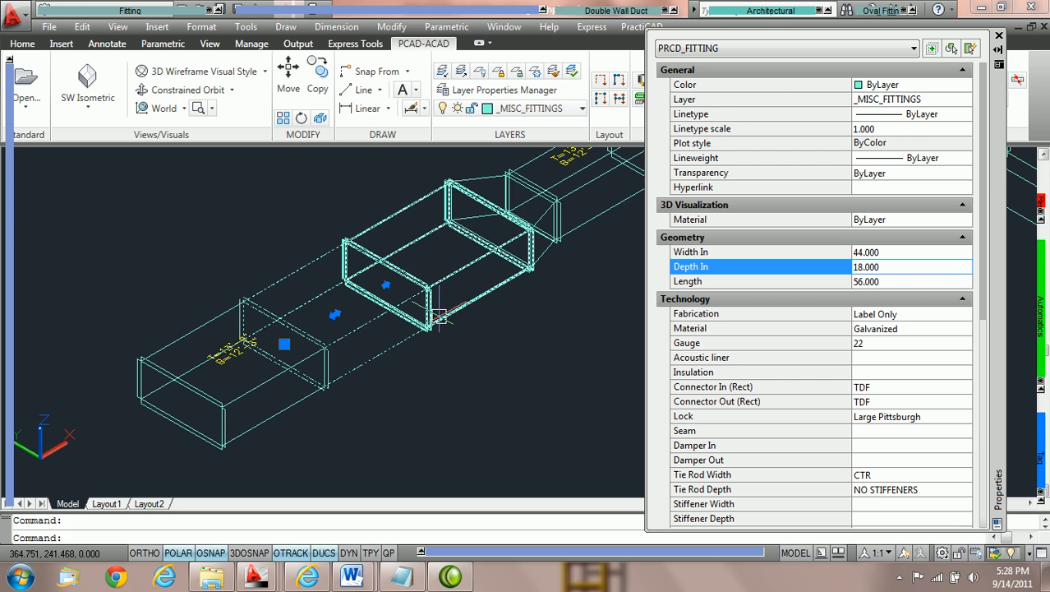
middle_click_drag(563, 314, 530, 338)
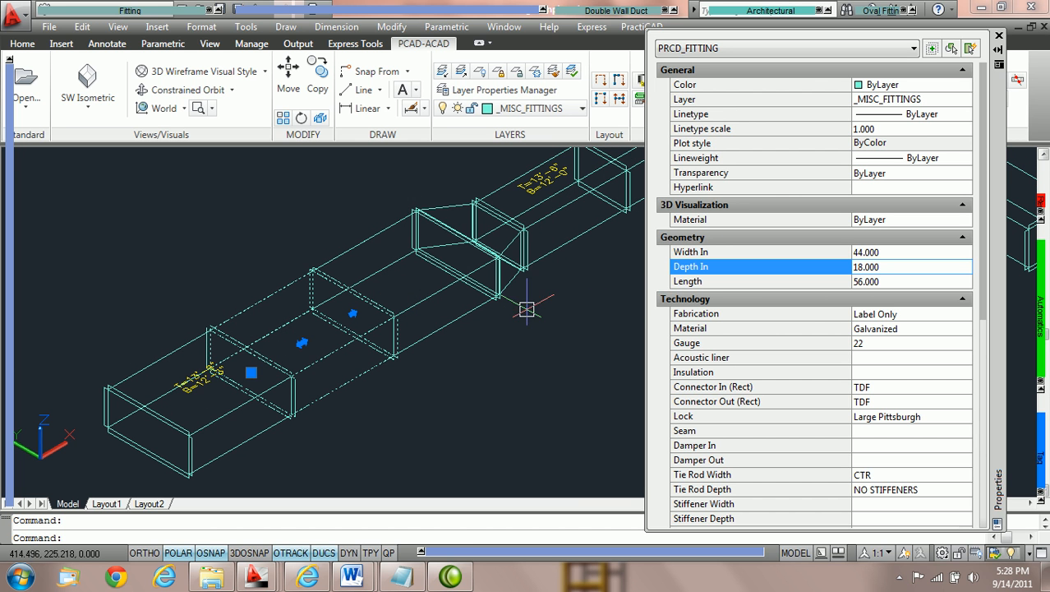
mouse_move(522, 279)
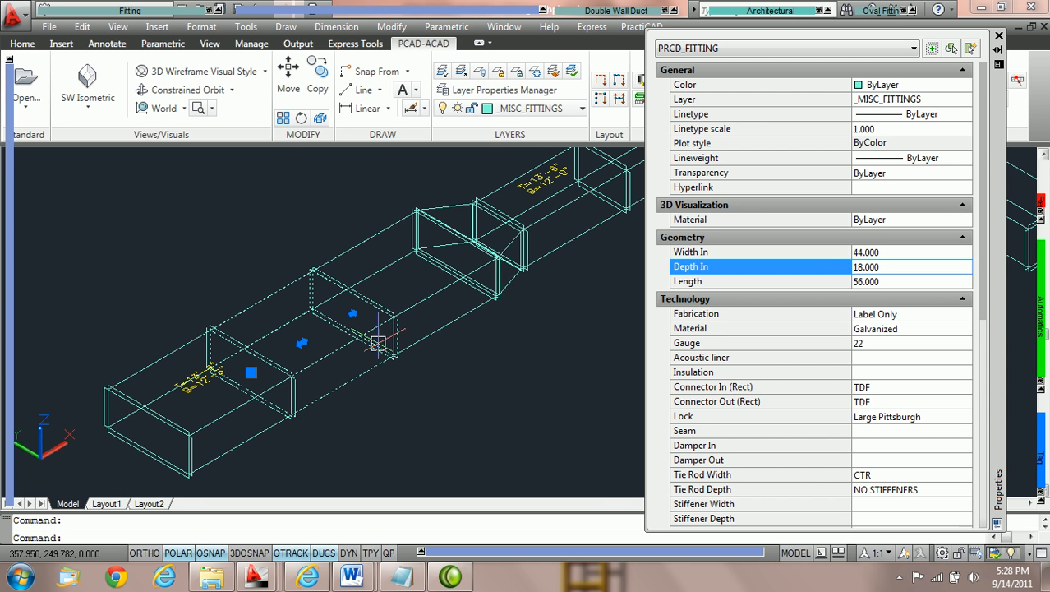
mouse_move(388, 340)
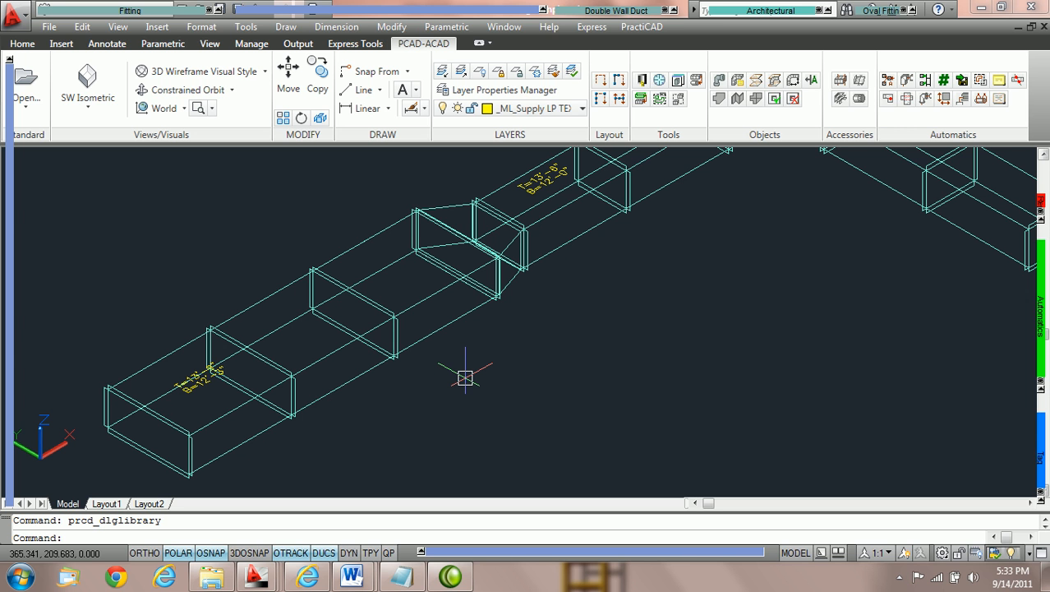
- Set the inlet width of the second straight duct from the open end of the run to 30
middle_click_drag(446, 396, 548, 322)
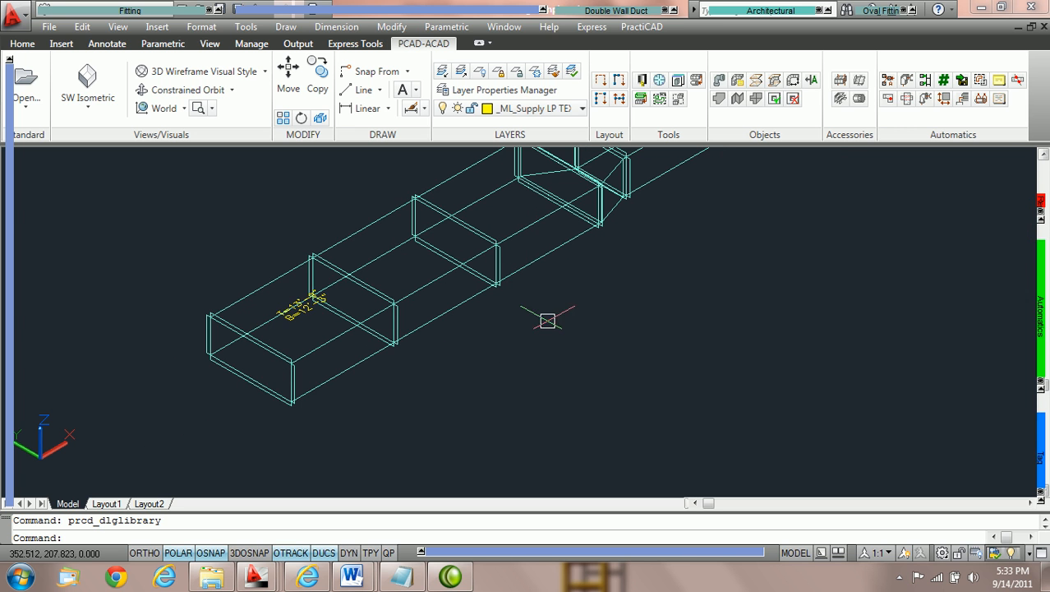
double_click(461, 308)
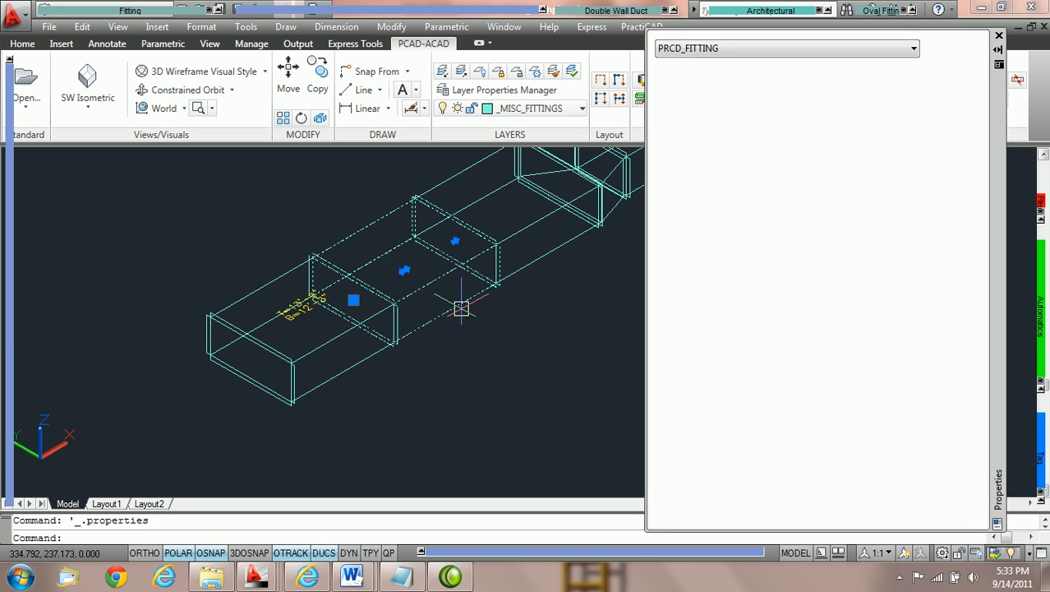
left_click(908, 252)
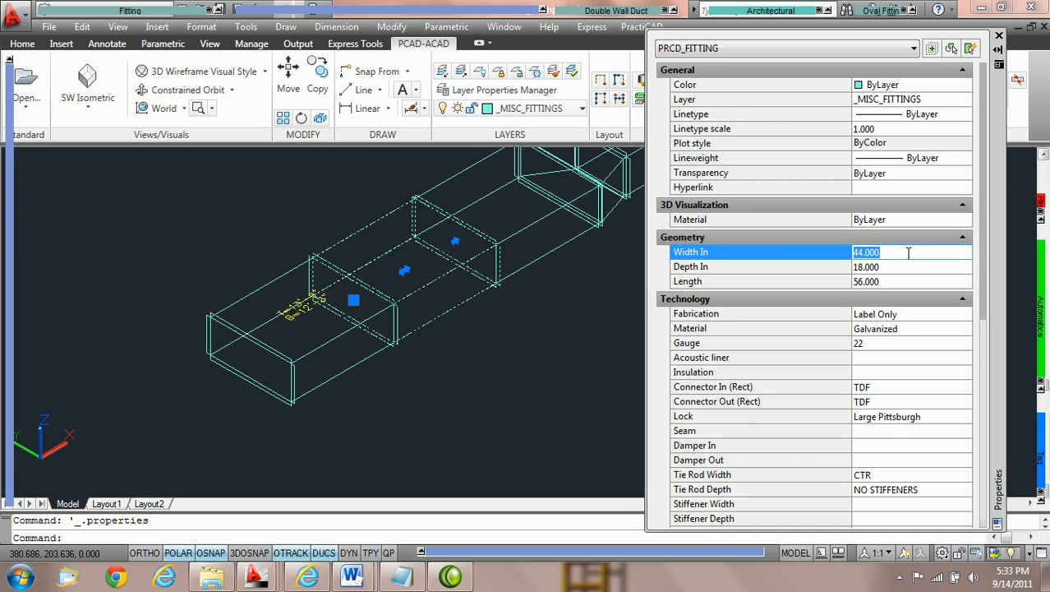
type("30")
key("Return")
left_click(908, 266)
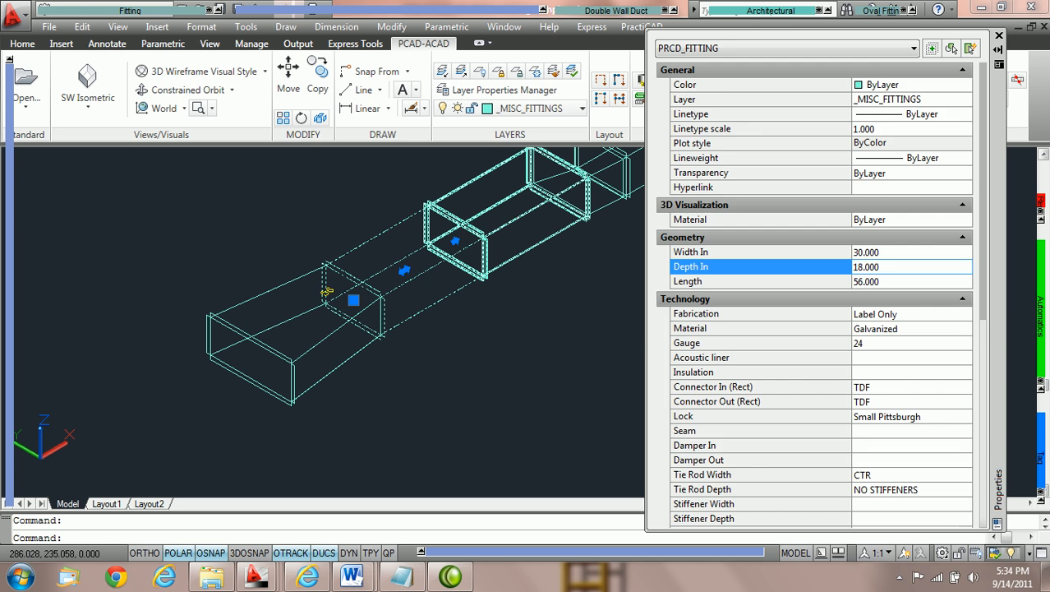
key("Escape")
- Check the geometry and identification name of the tapered end piece next to the resized duct
left_click(342, 364)
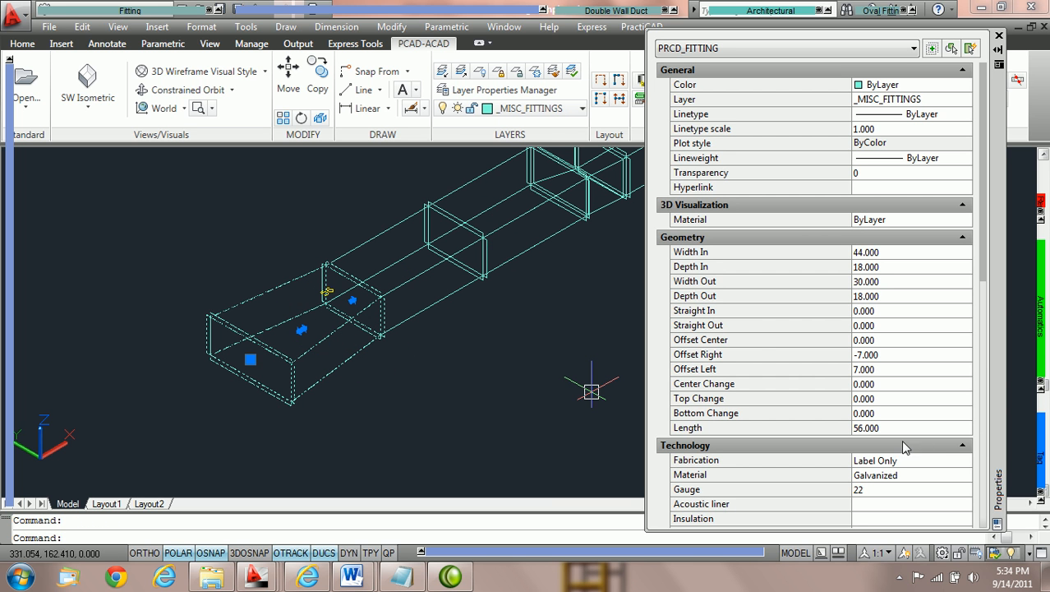
scroll(931, 447, "down", 7)
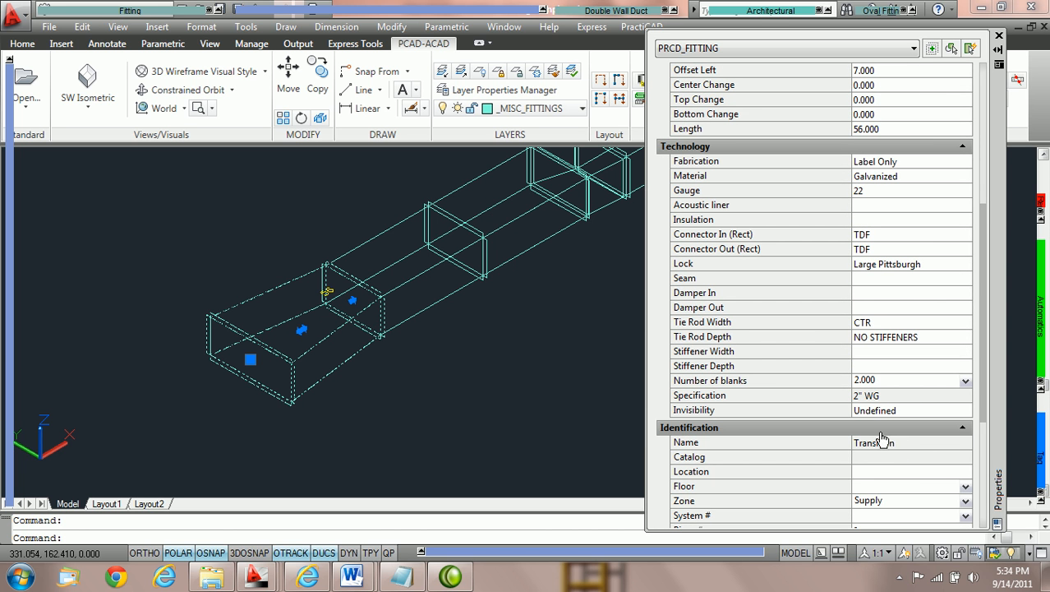
key("Escape")
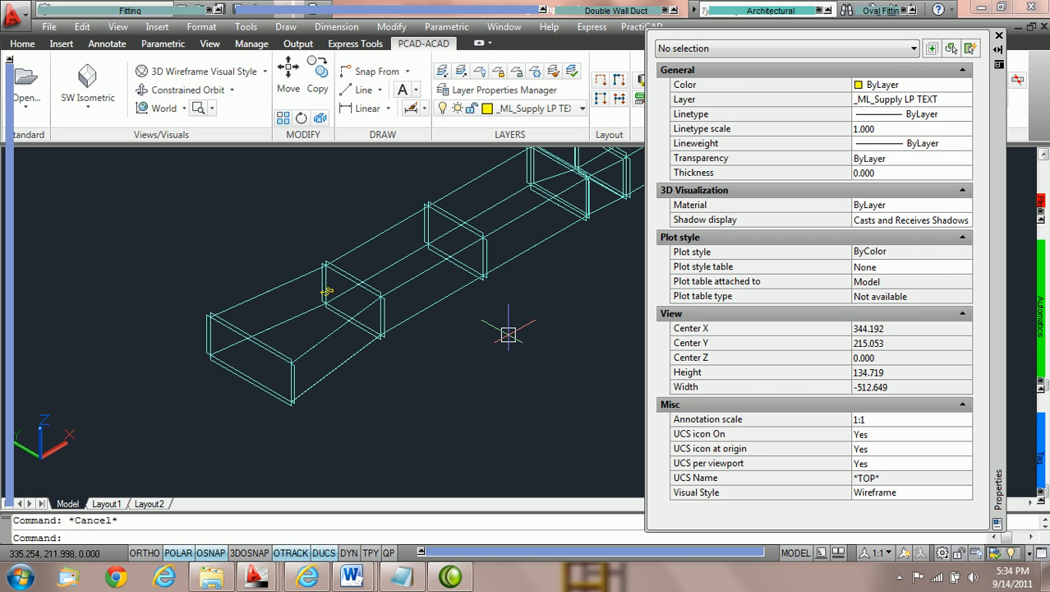
- Undo the duct's width change and close its properties
key("ctrl+z")
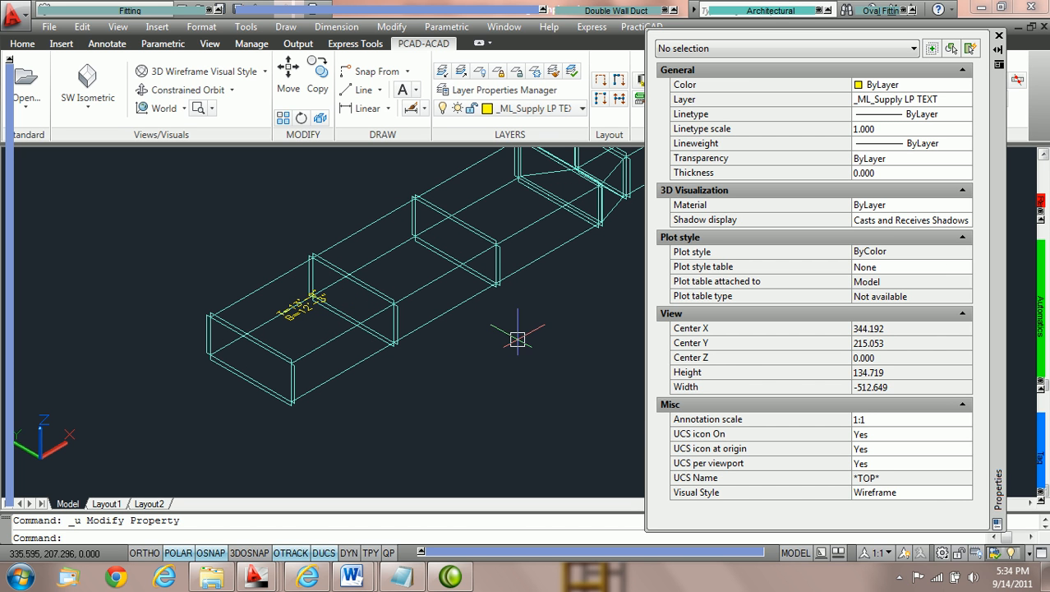
middle_click_drag(533, 310, 486, 350)
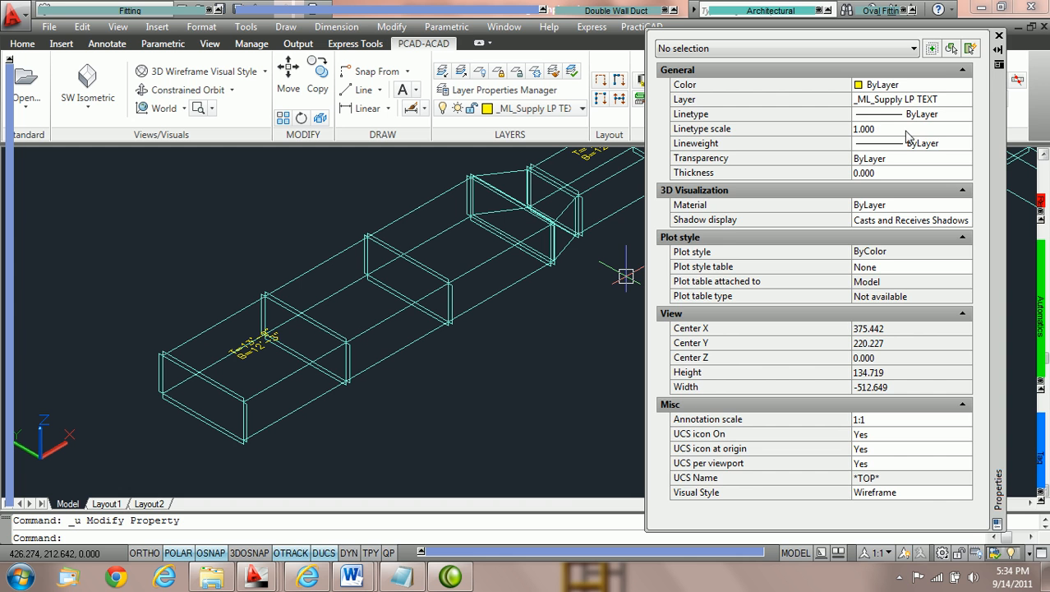
left_click(999, 37)
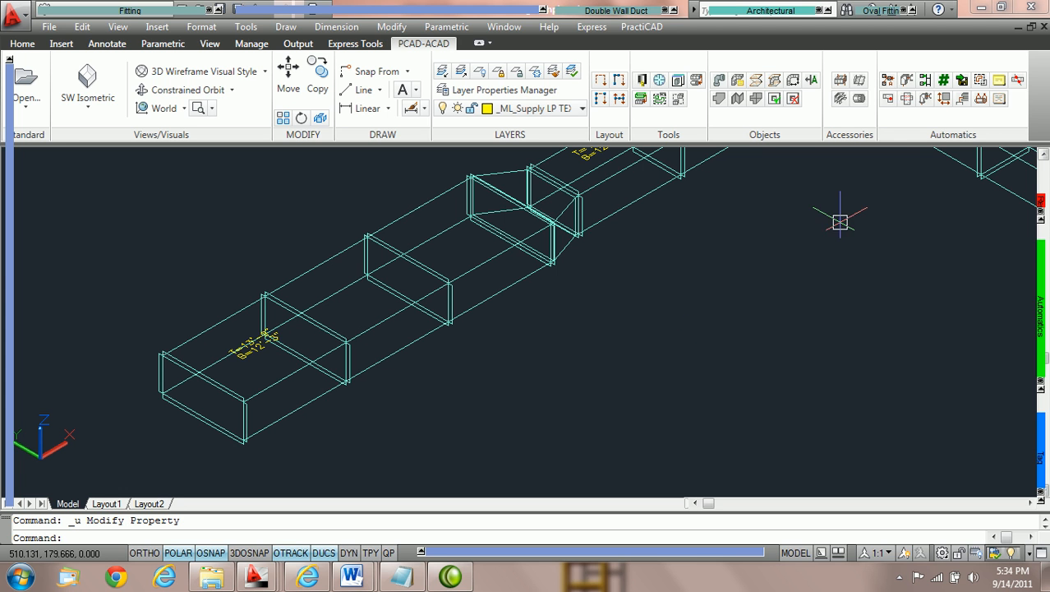
- Set the Auto Duct sizing fitting for single wall rectangular duct to Finished Length Transition and save without routing any duct
left_click(907, 81)
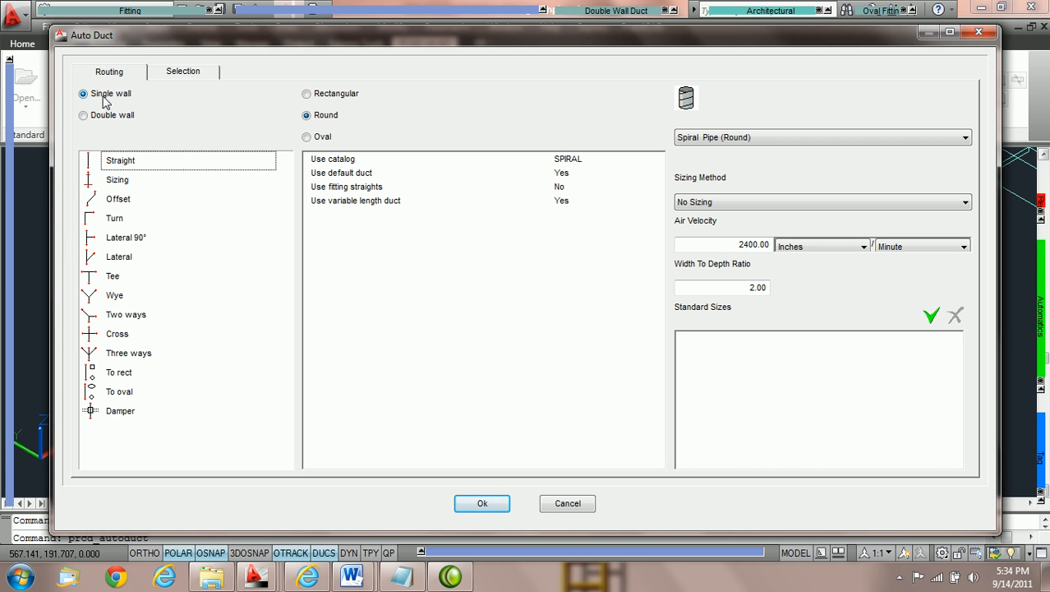
left_click(307, 94)
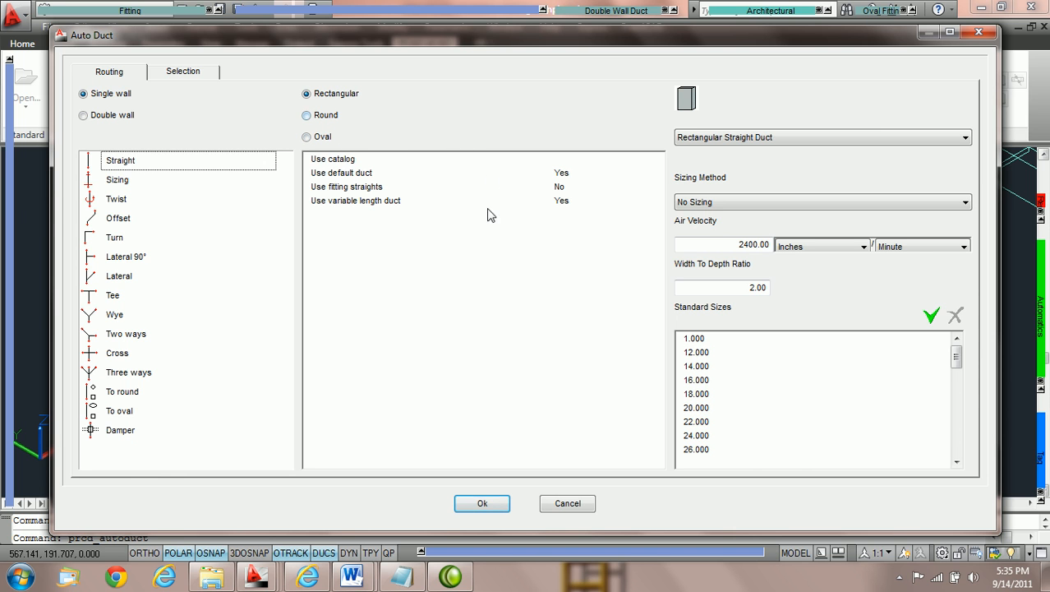
left_click(119, 181)
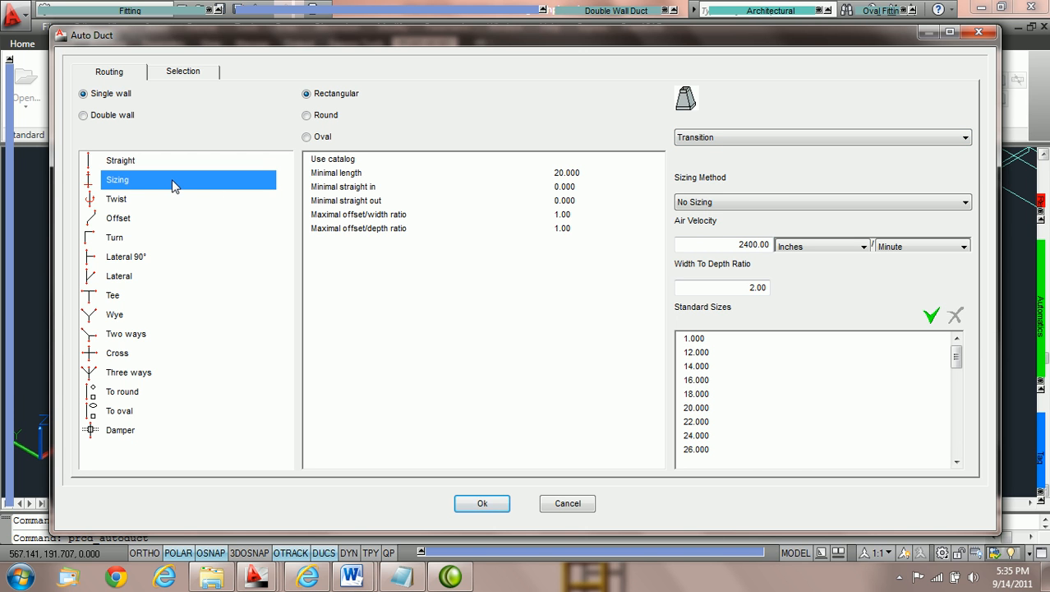
left_click(738, 138)
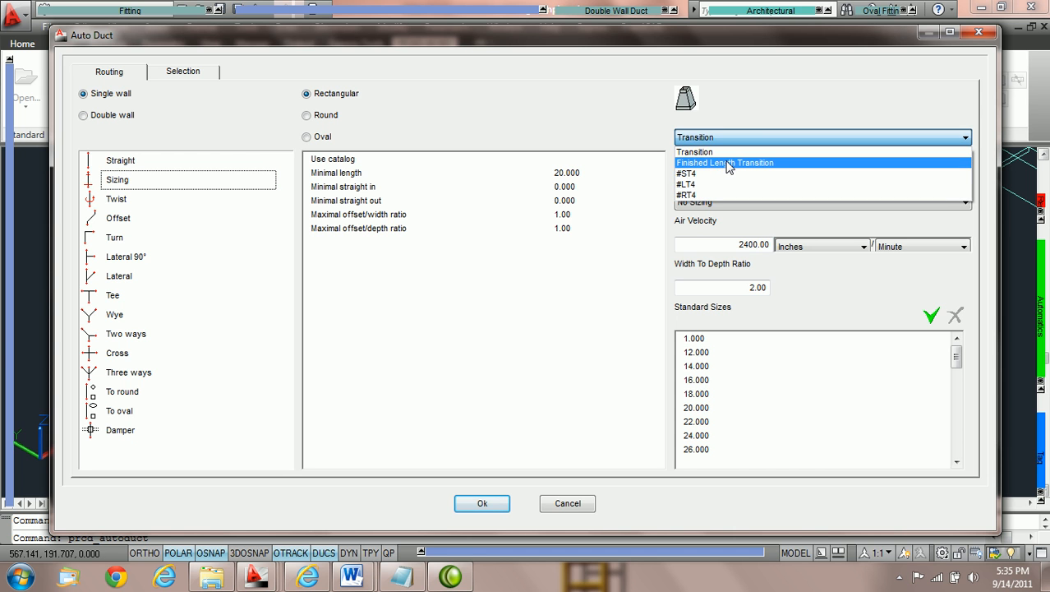
left_click(721, 160)
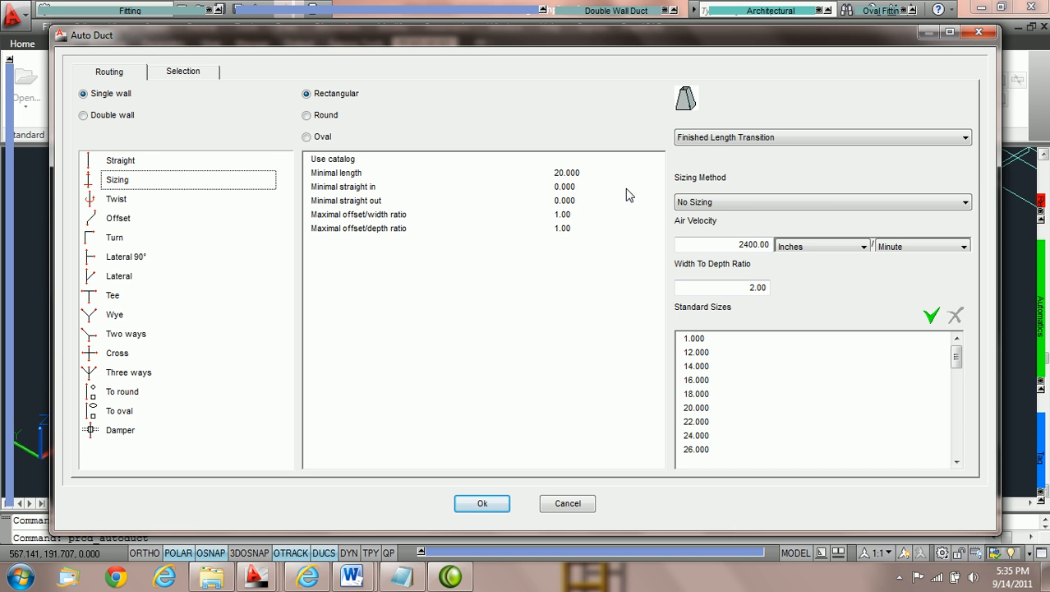
left_click(483, 503)
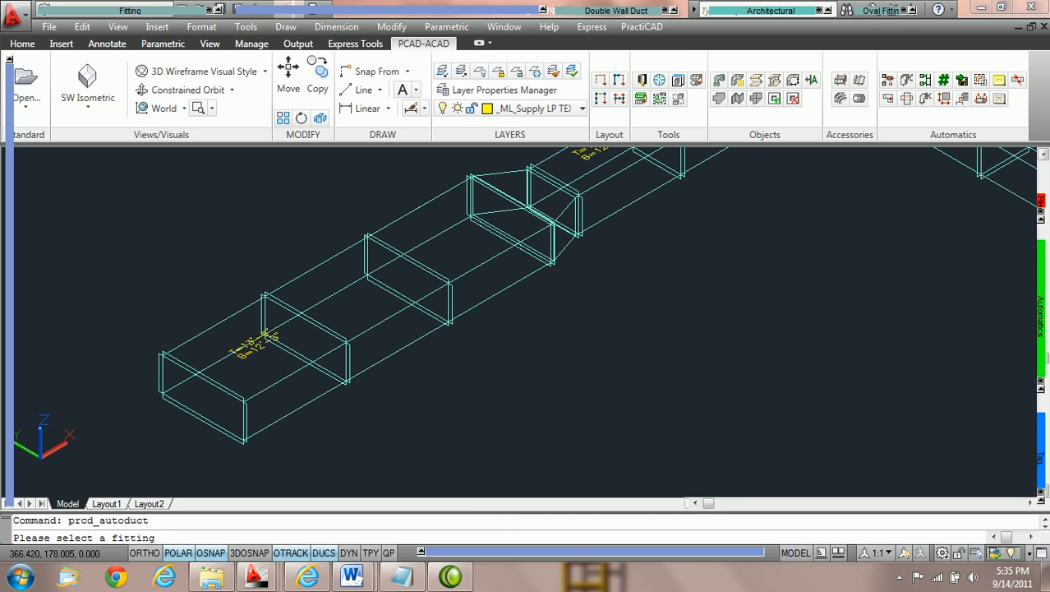
key("Escape")
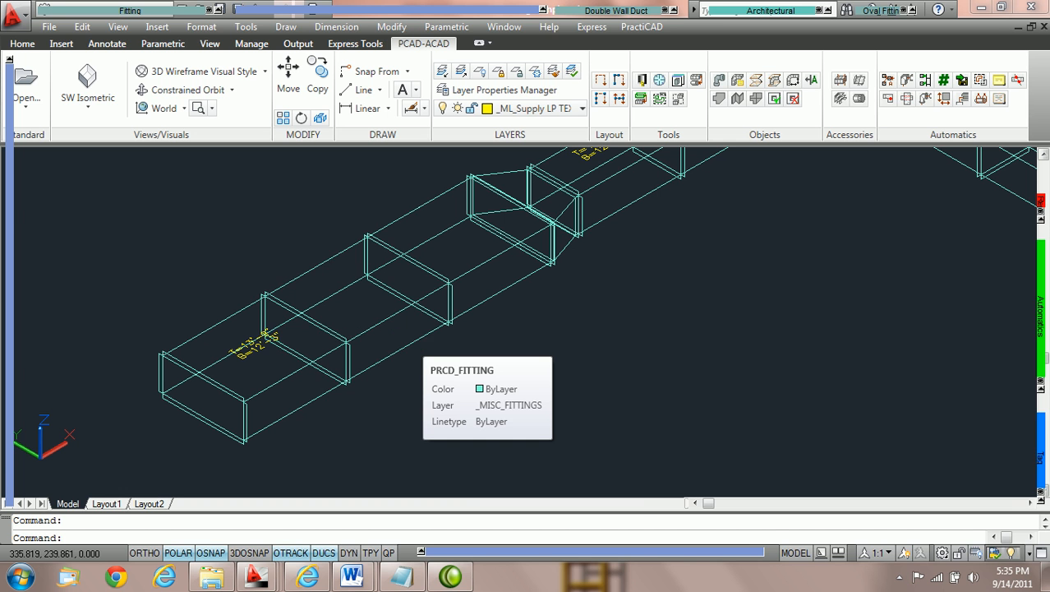
- Change the second straight duct's inlet width to 30 using the new Auto Duct sizing fitting
double_click(410, 342)
left_click(901, 252)
type("3")
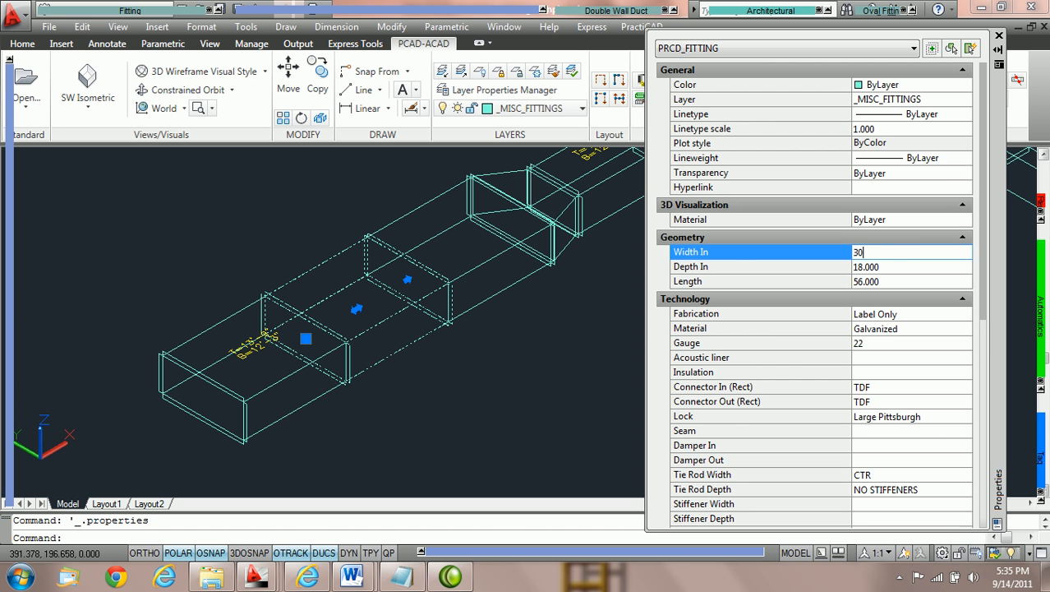
type("000")
key("Tab")
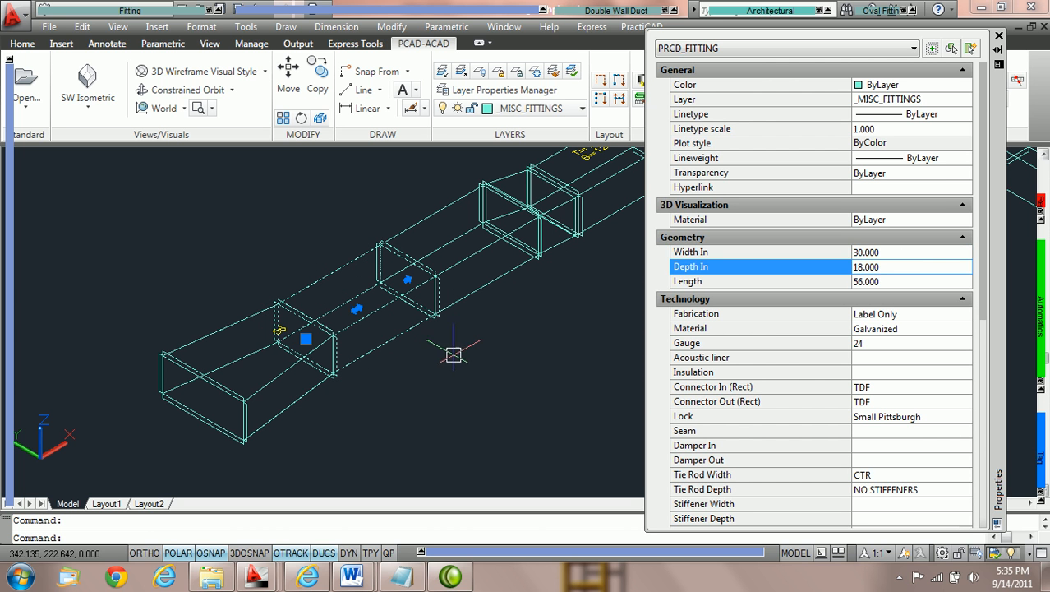
key("Escape")
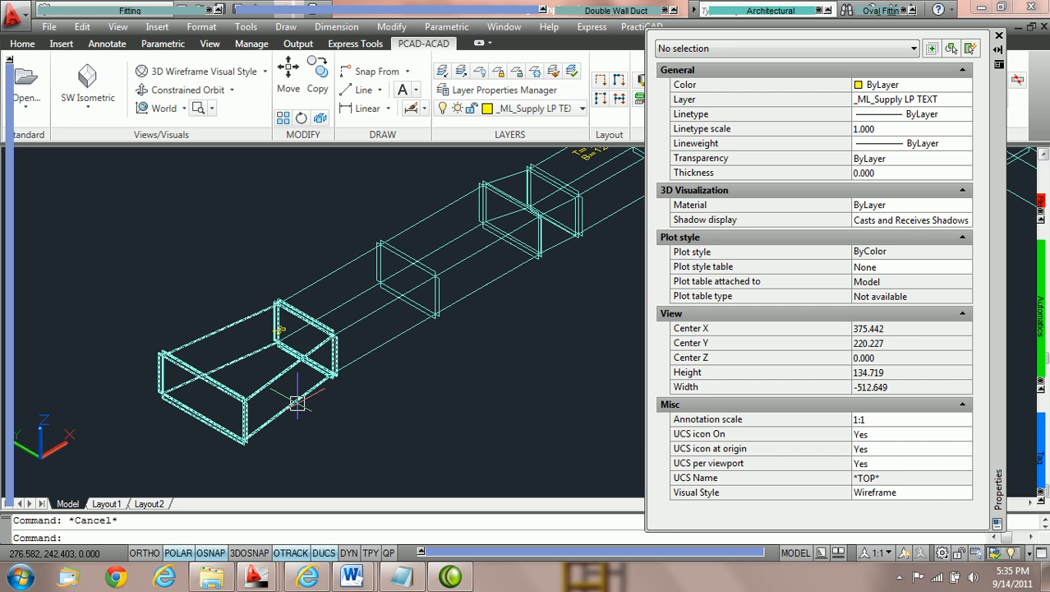
- Inspect the open-end fitting's properties to see which transition type Auto Duct assigned
left_click(297, 402)
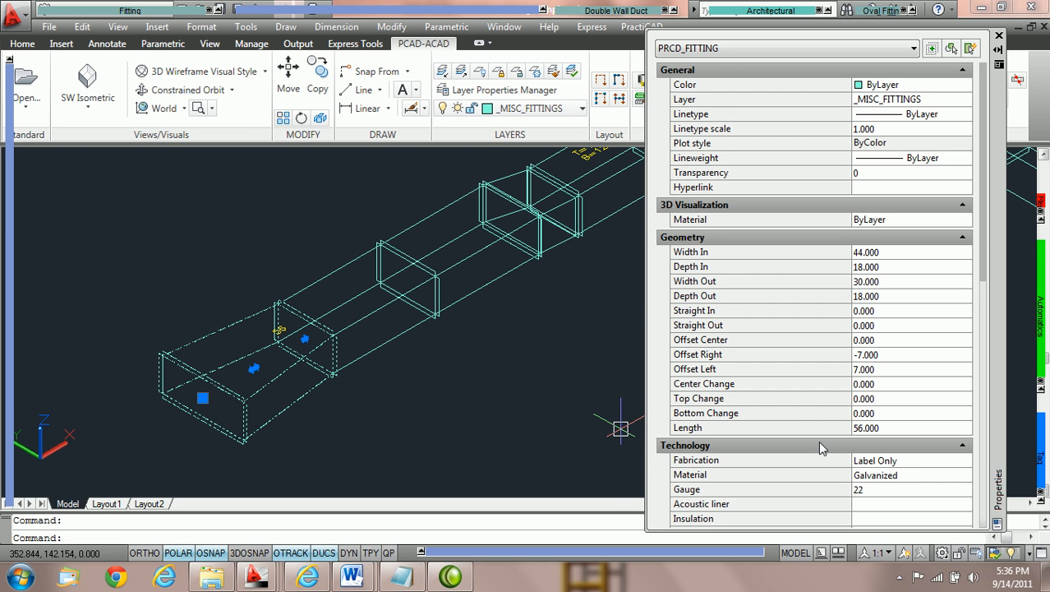
scroll(826, 361, "down", 7)
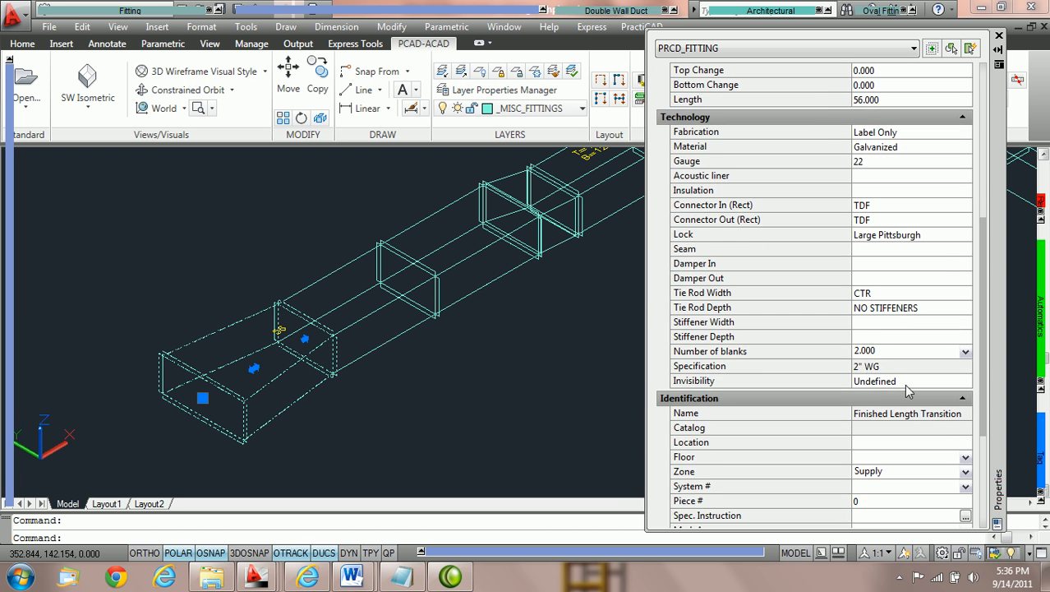